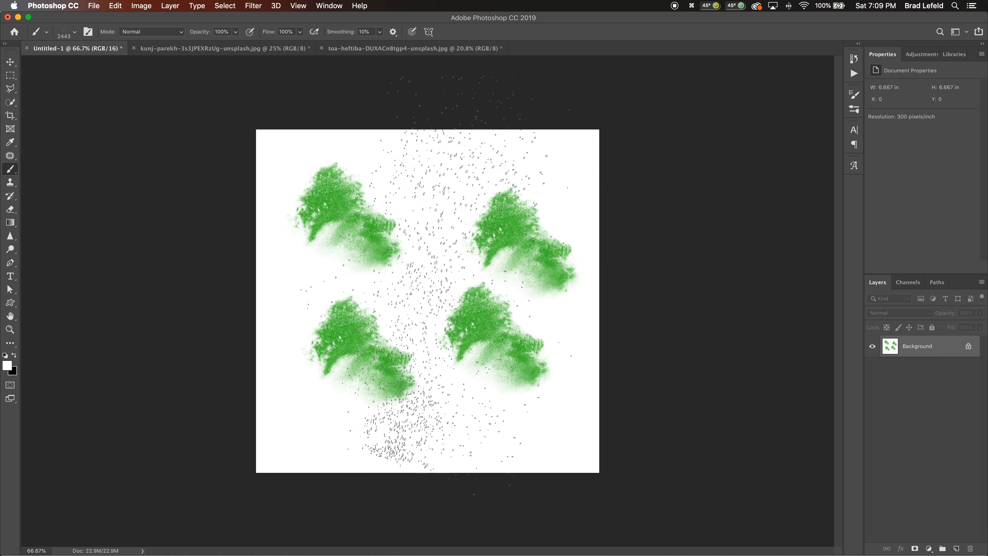
Fill the entire canvas with black over the green brush marks, then clear the selection.
key("bracketleft")
key("bracketleft")
key("bracketleft")
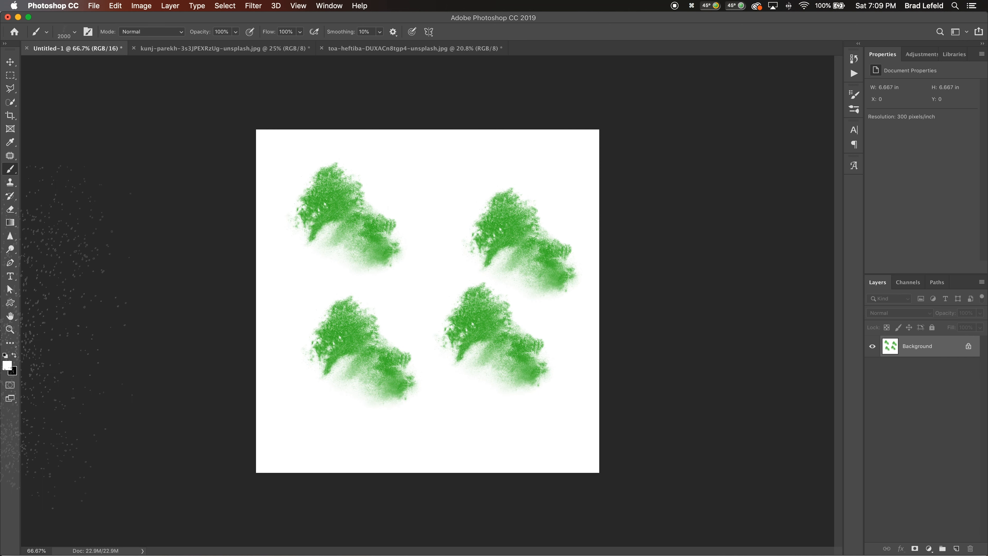
key("x")
key("super+a")
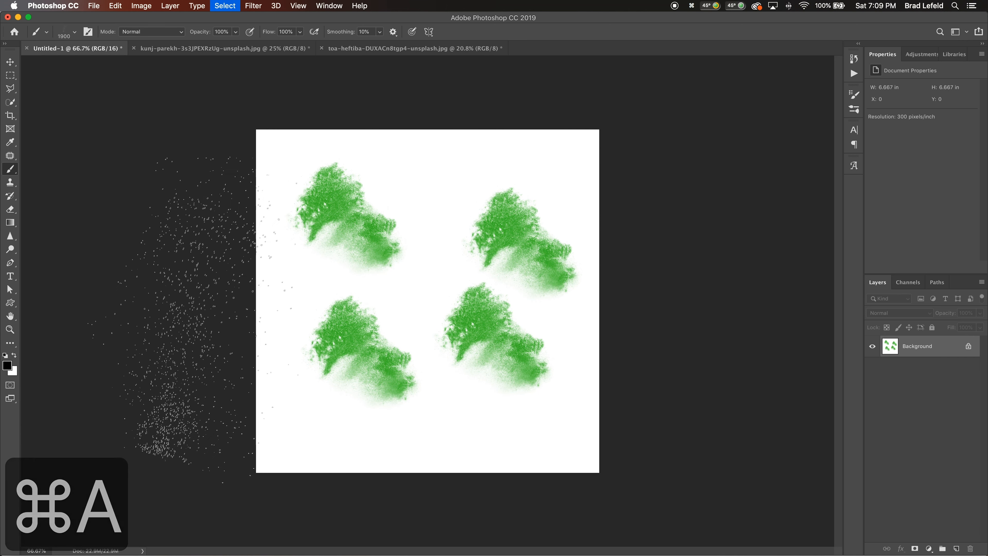
key("g")
key("alt+BackSpace")
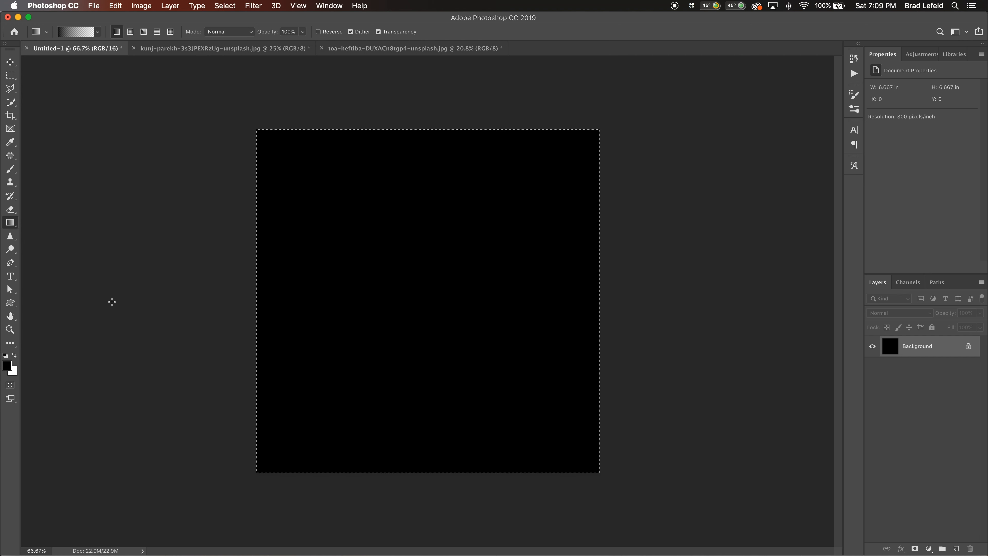
key("super+d")
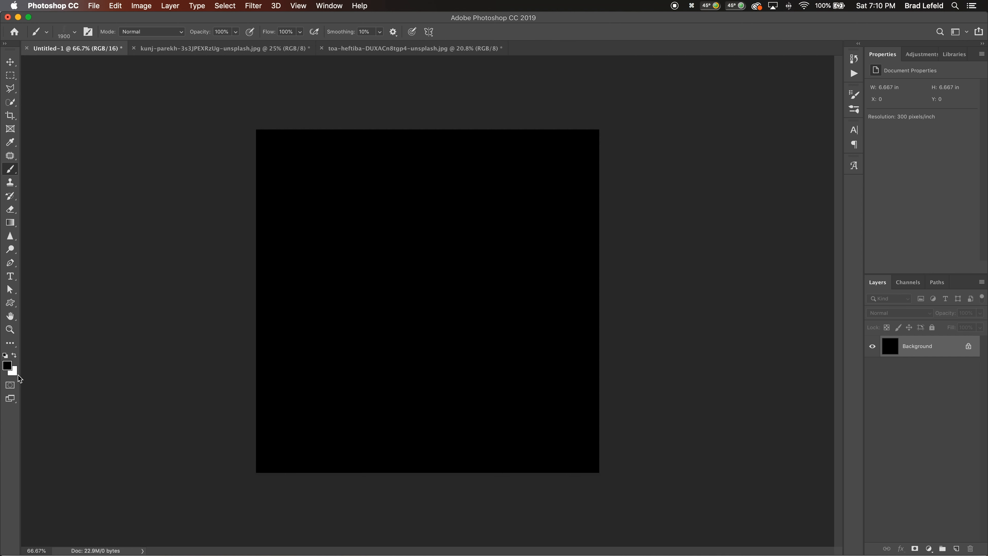
Set the foreground colour to a golden yellow, about #d1c21b, and reduce the spark brush size to 1700.
left_click(8, 366)
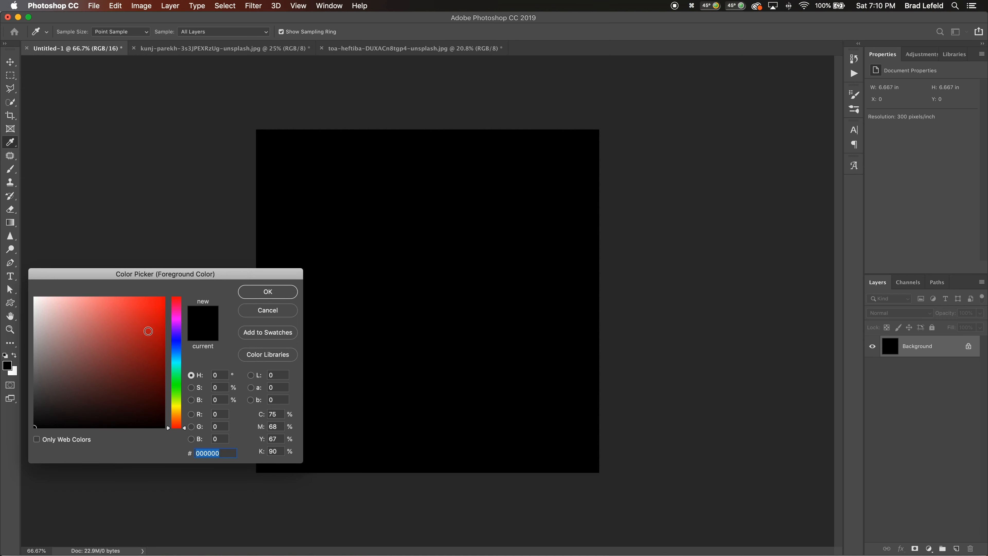
left_click(178, 412)
left_click(150, 322)
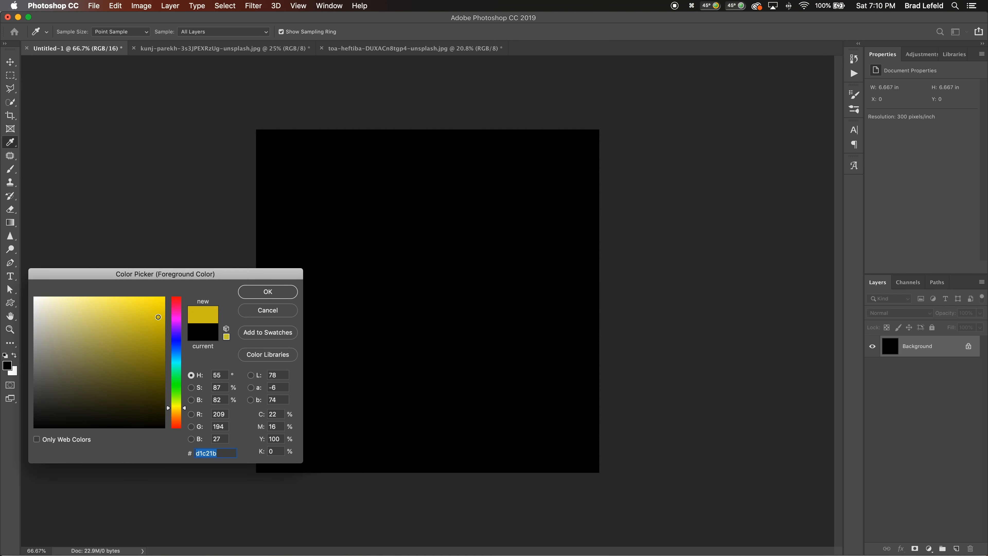
left_click(268, 291)
key("bracketleft")
key("bracketleft")
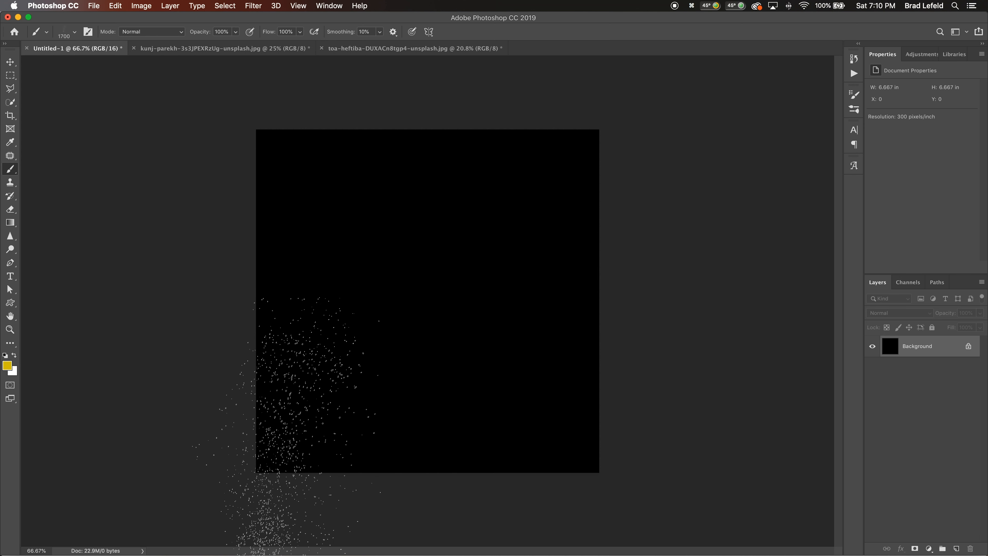
Undo the trial stamp on the Background and stamp the yellow spark brush on a new layer in the canvas's lower-left corner.
left_click(286, 442)
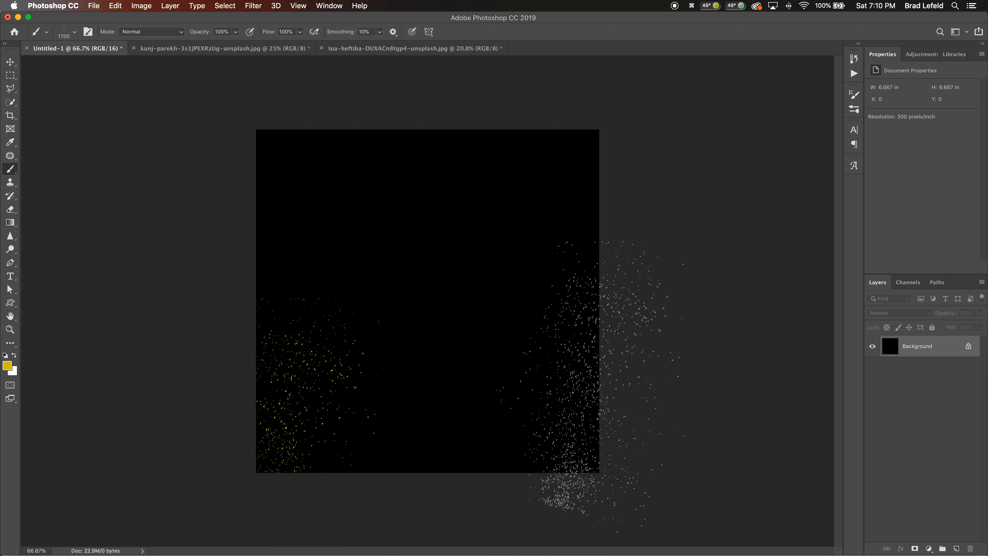
key("super+z")
key("super+shift+n")
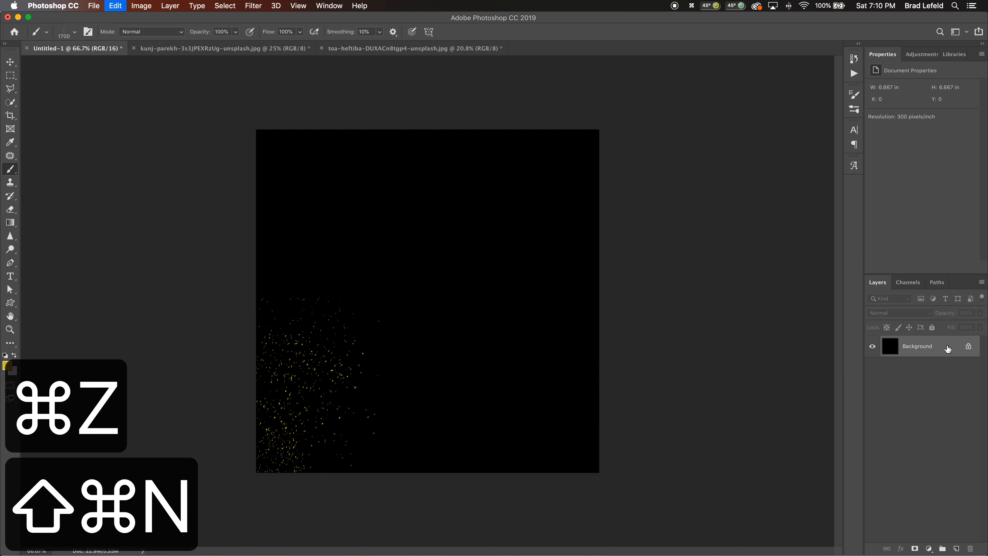
key("Return")
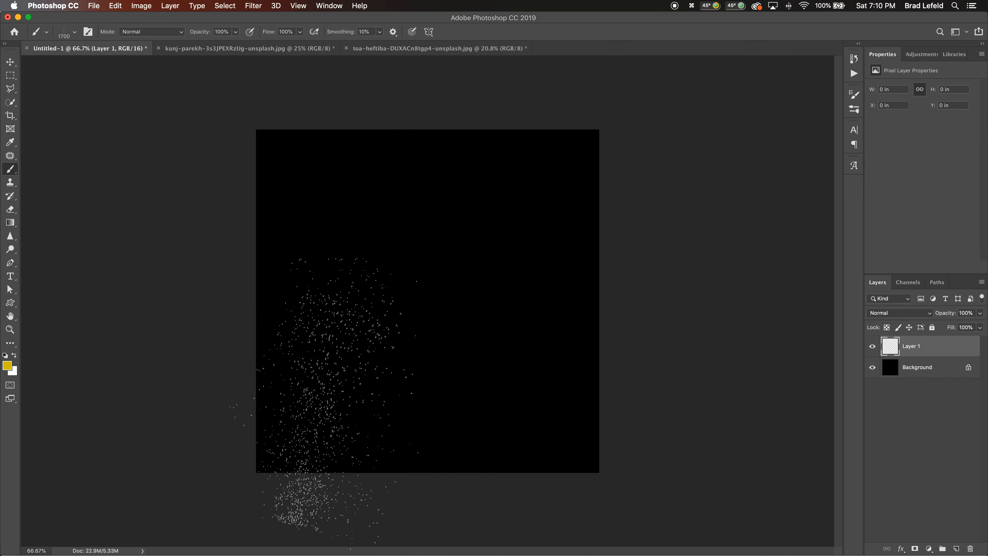
left_click(283, 440)
key("v")
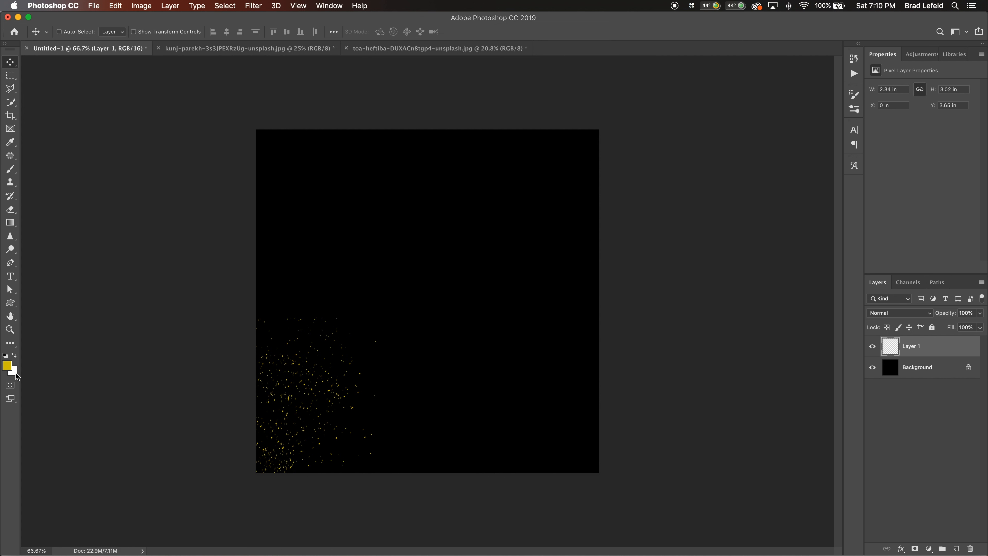
Set the background colour to a dark burnt orange.
left_click(15, 372)
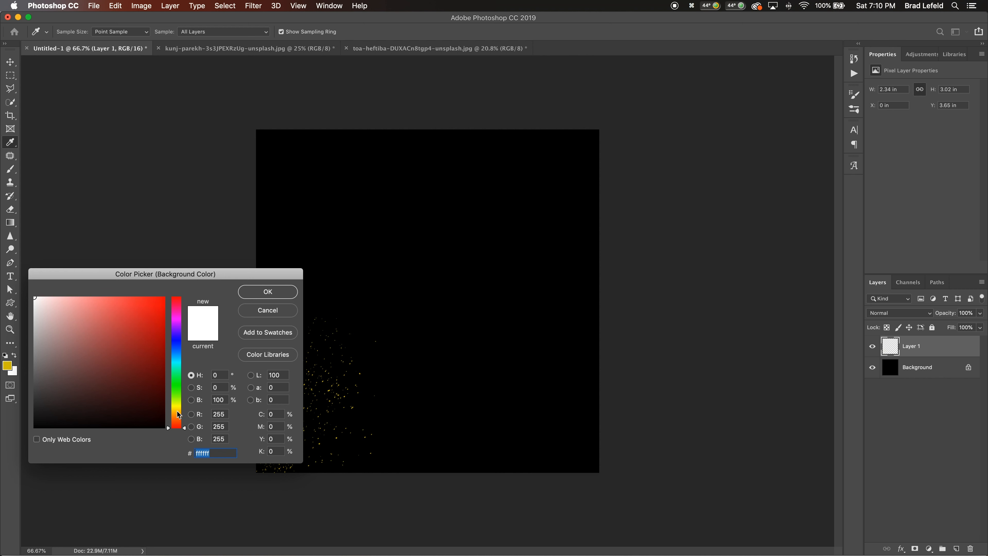
left_click(157, 364)
left_click(180, 415)
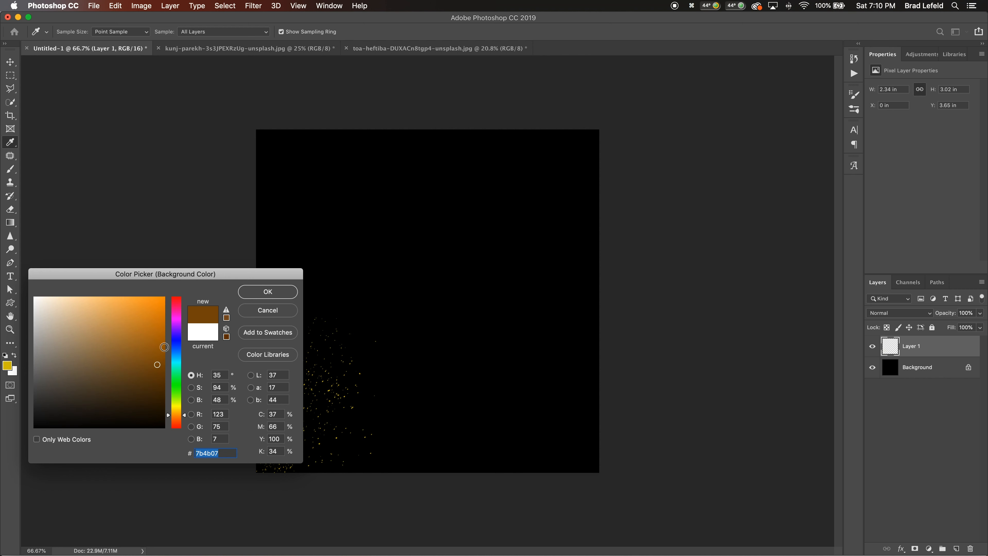
left_click(164, 333)
left_click(164, 343)
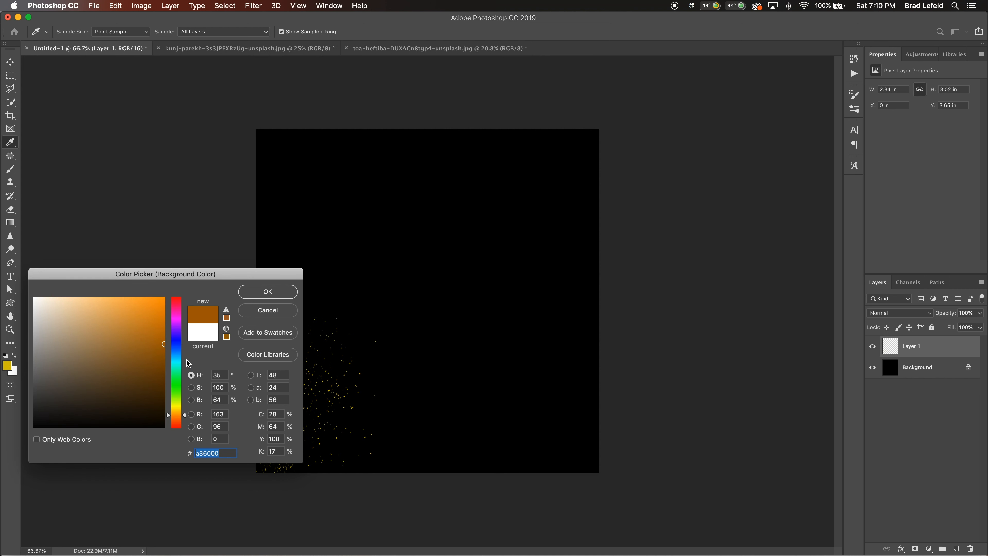
left_click(176, 419)
left_click(261, 295)
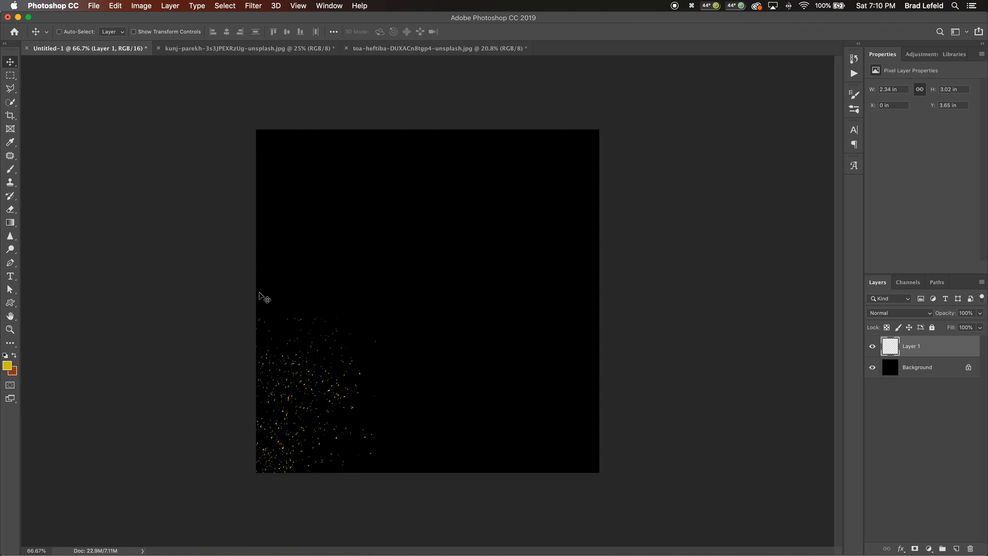
Add a layer clipped to the spark layer and fill it with the Foreground to Background gradient, orange at the lower-left corner fading to yellow.
left_click(956, 549)
left_click(897, 354, "alt")
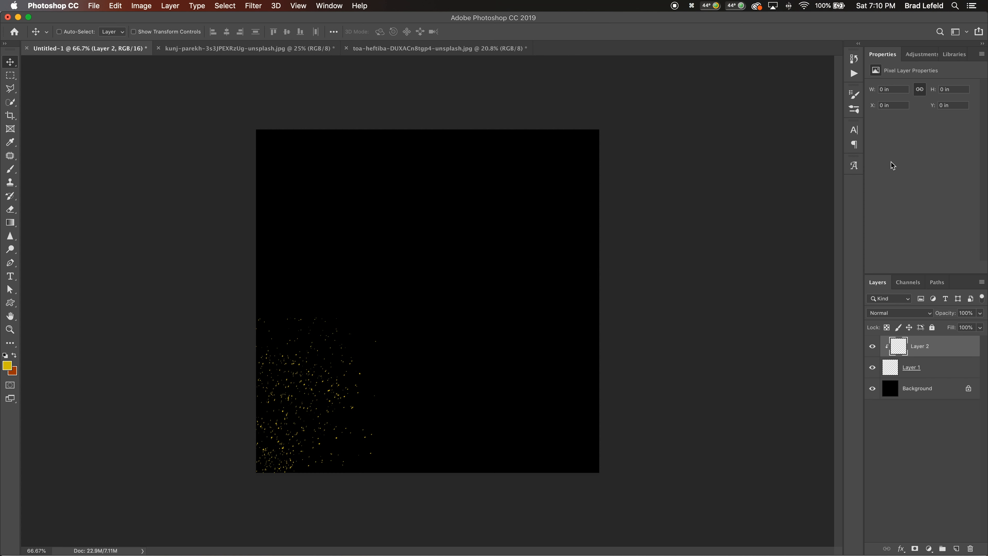
key("g")
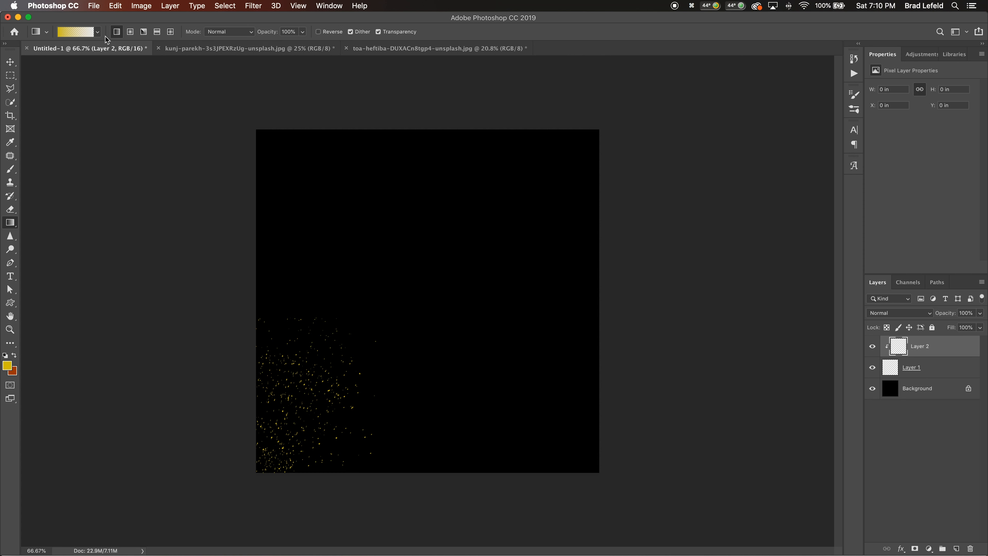
left_click(98, 33)
left_click(26, 53)
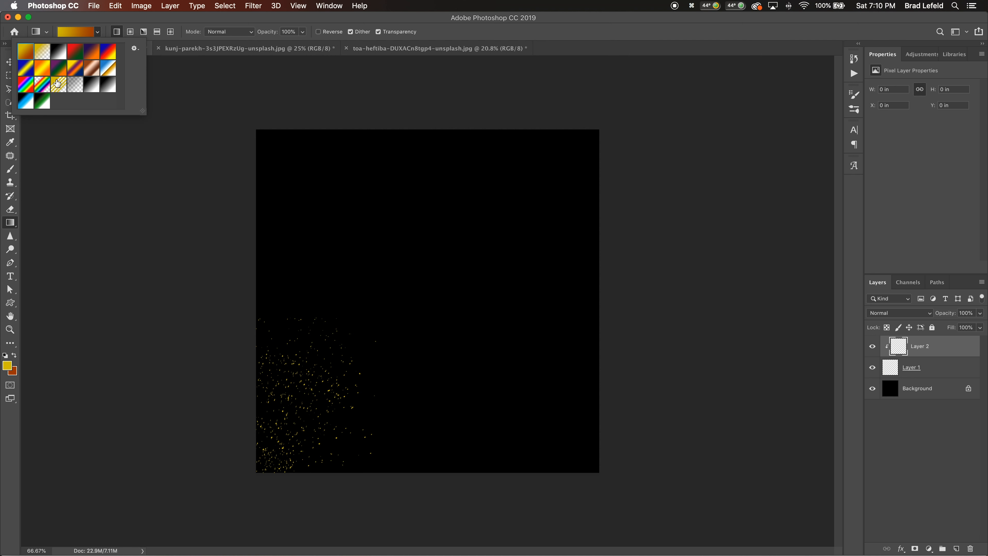
left_click_drag(216, 497, 380, 274)
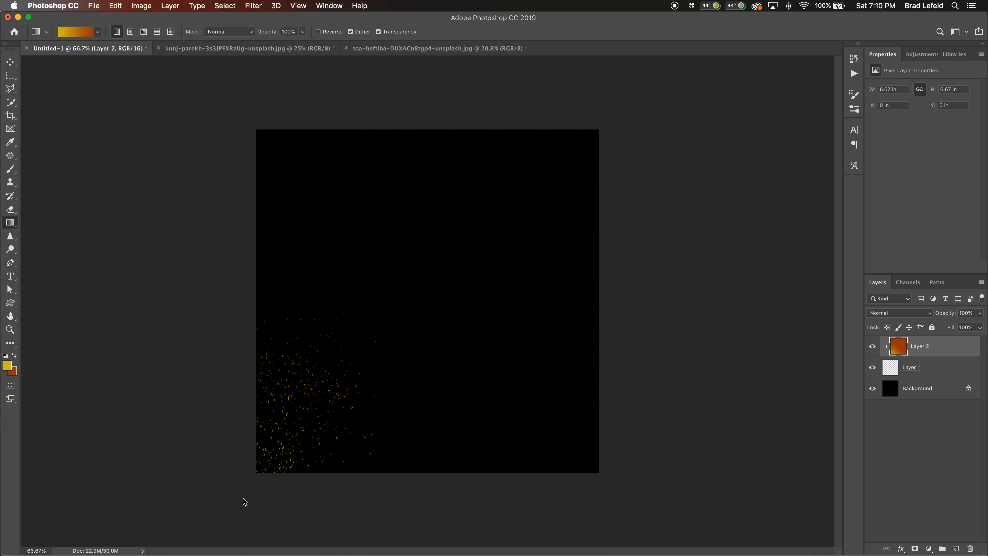
left_click_drag(243, 498, 273, 467)
Switch to Safari and search Unsplash for "paint splatter".
key("super+Tab")
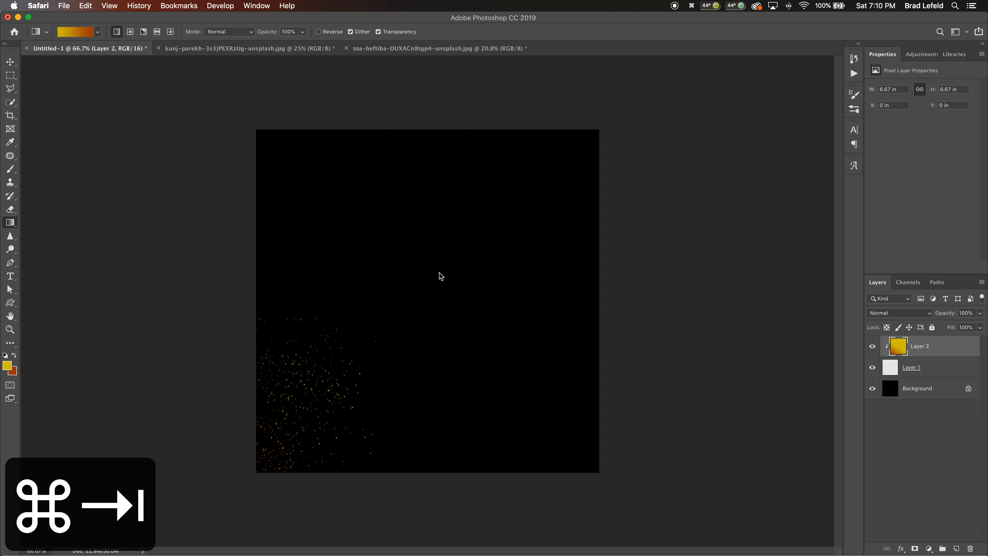
key("super+Tab")
key("Escape")
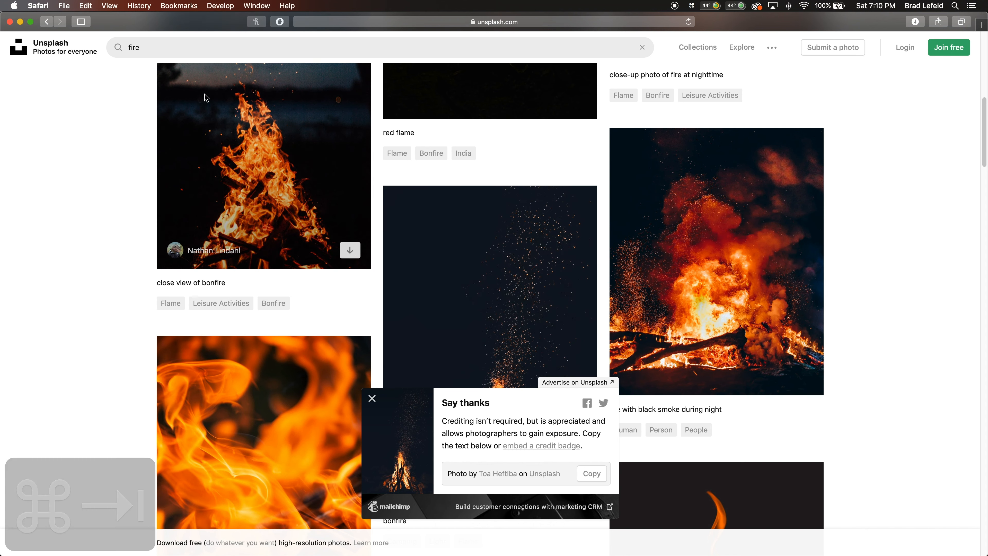
left_click(201, 46)
type("spa")
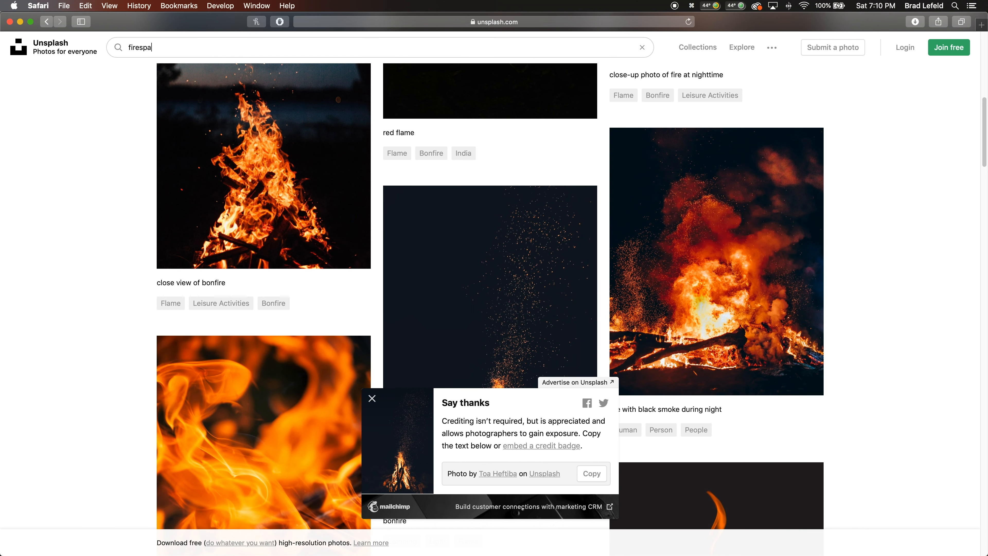
type("int splatter")
key("Return")
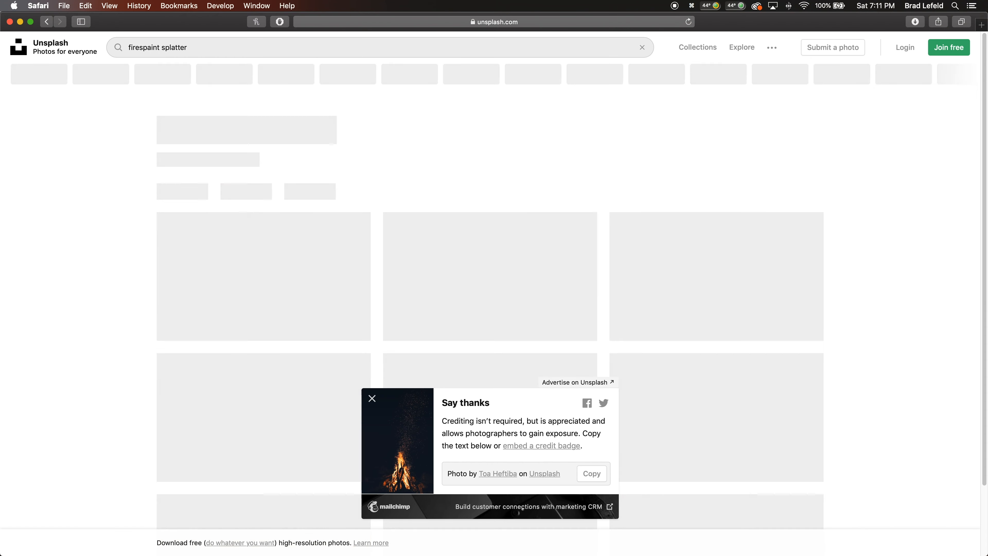
left_click(143, 47)
key("BackSpace")
key("BackSpace")
key("BackSpace")
key("BackSpace")
key("BackSpace")
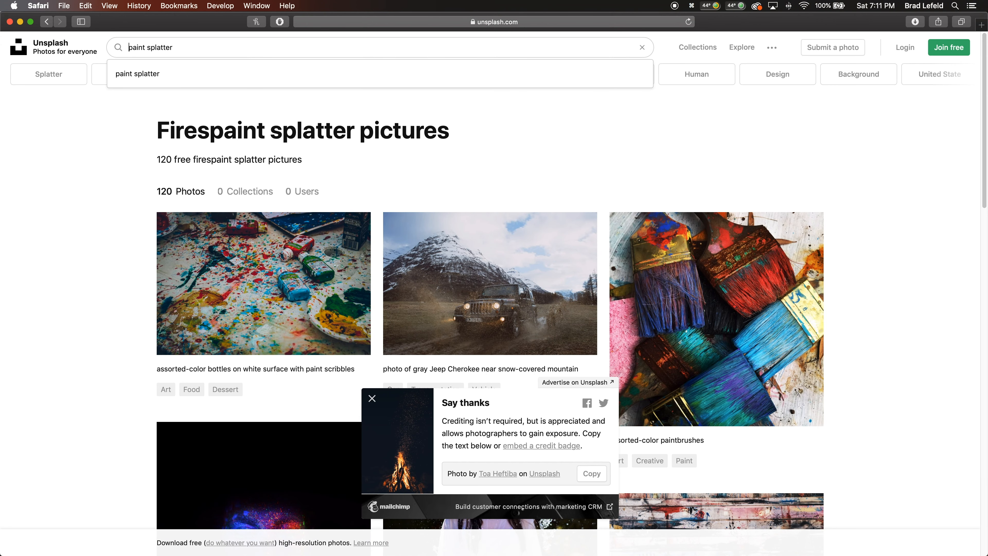
key("Return")
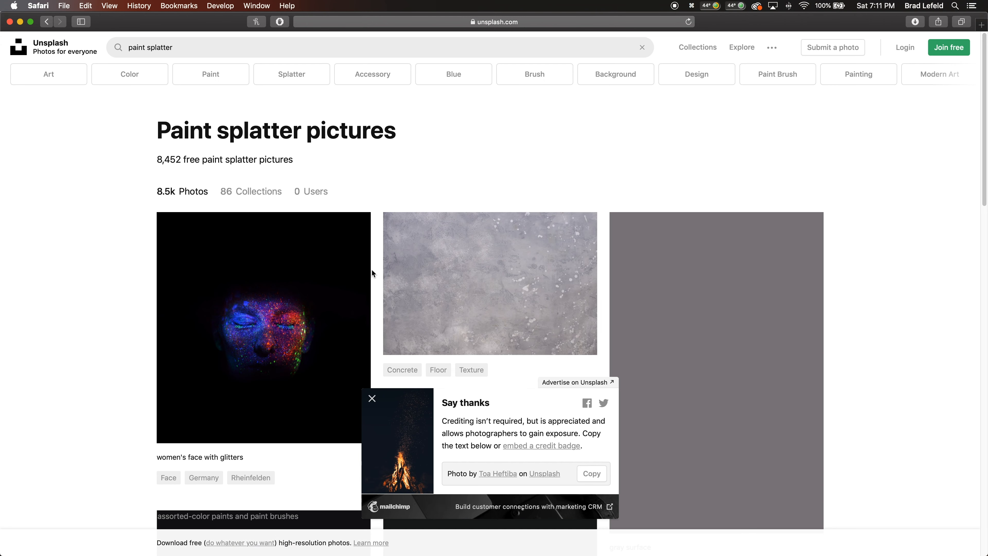
Download the tall grey concrete photo with white paint splatters and open it in Photoshop.
scroll(453, 302, "down", 5)
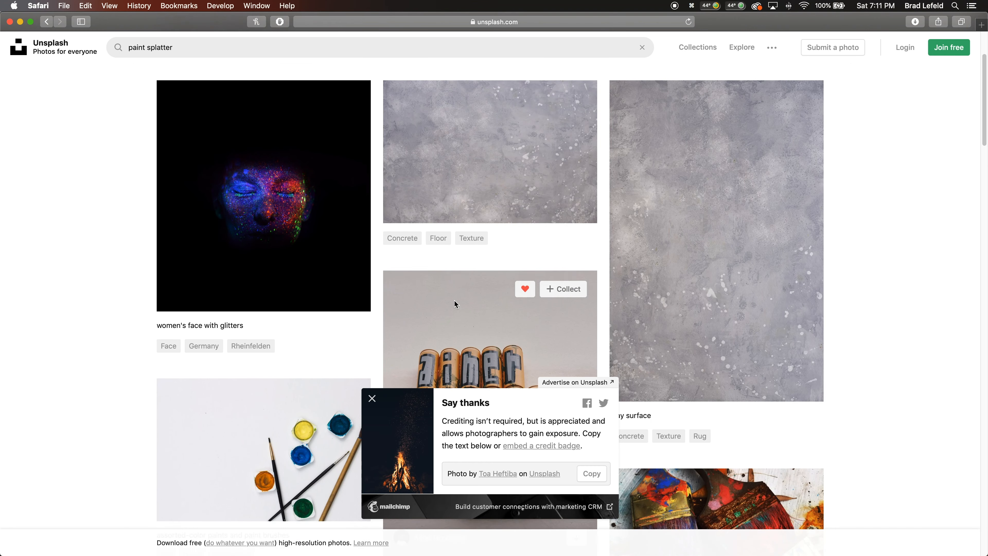
mouse_move(721, 285)
left_click(800, 370)
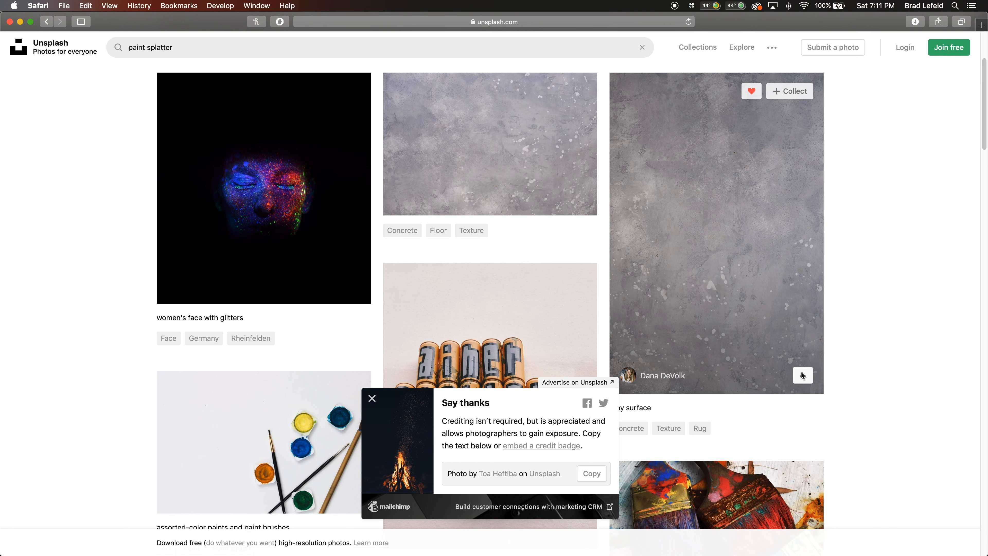
key("super+Tab")
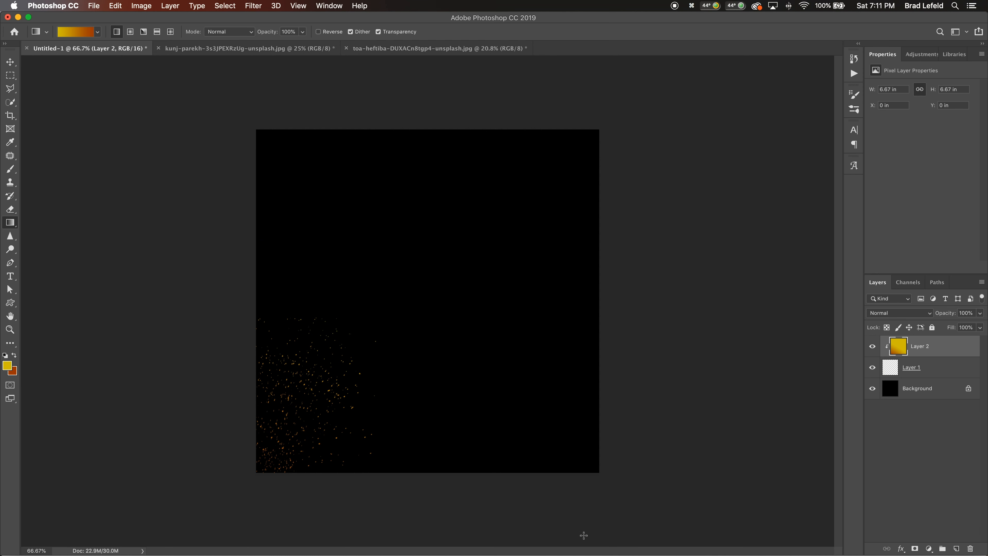
left_click(574, 537)
left_click_drag(453, 493, 525, 537)
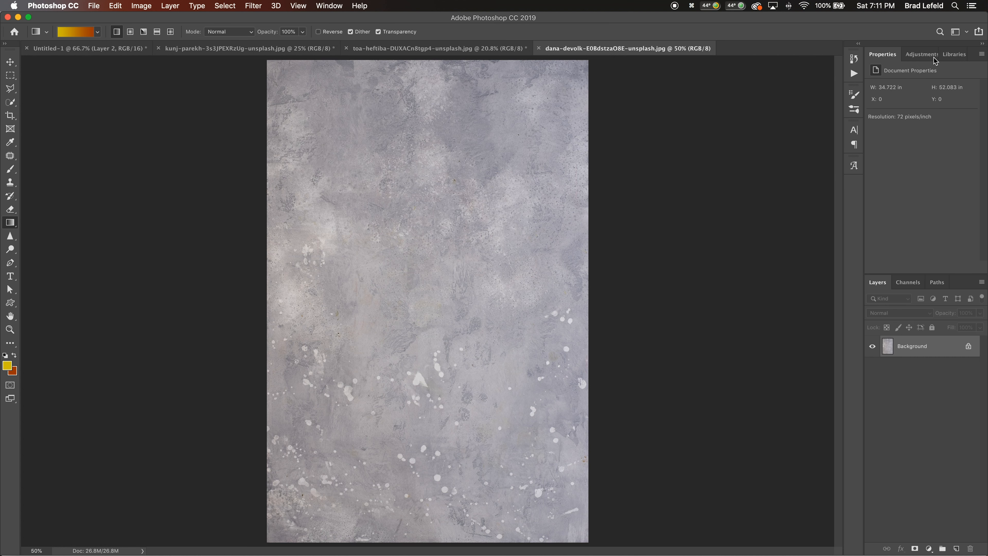
Add a Gradient Map adjustment layer above the concrete photo and apply the Black, White preset.
left_click(932, 56)
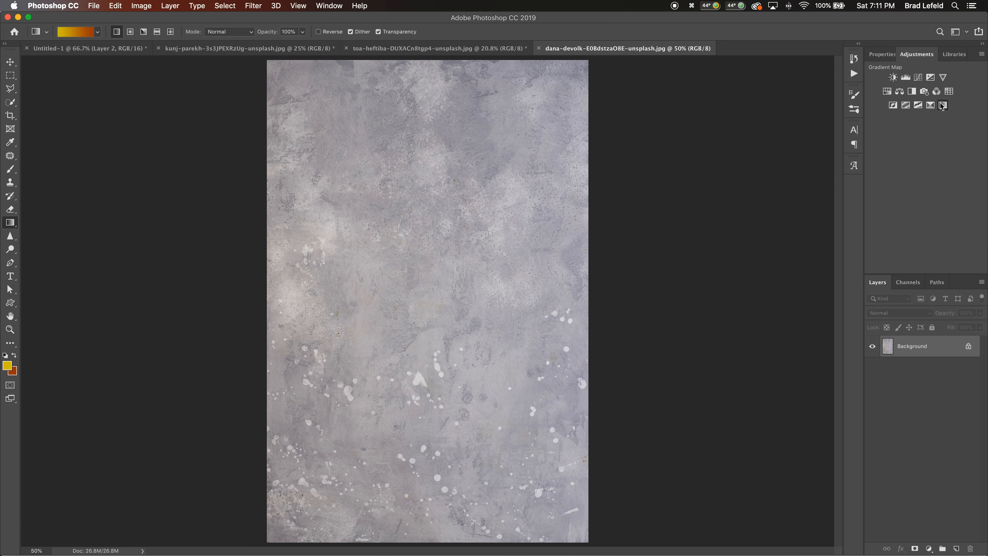
left_click(942, 106)
left_click(936, 90)
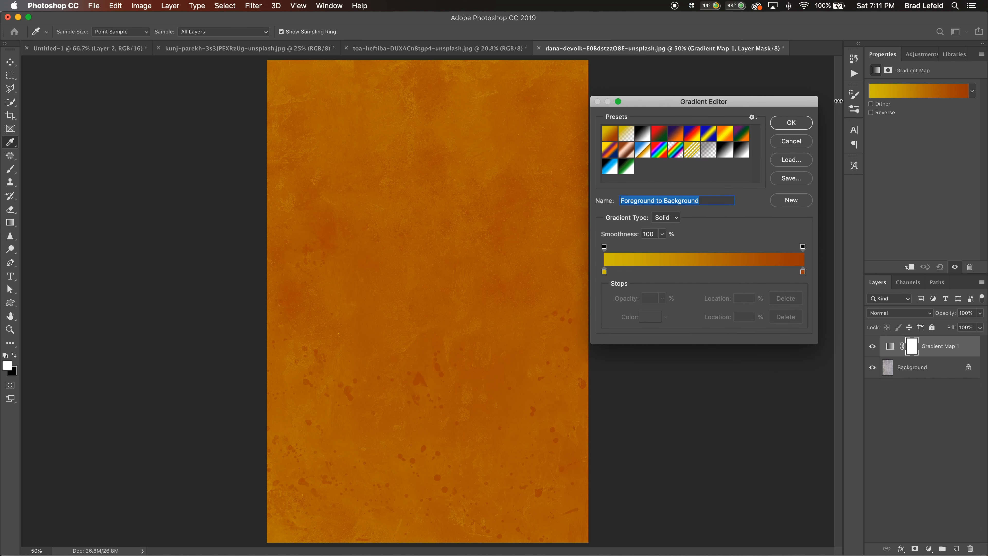
left_click(644, 134)
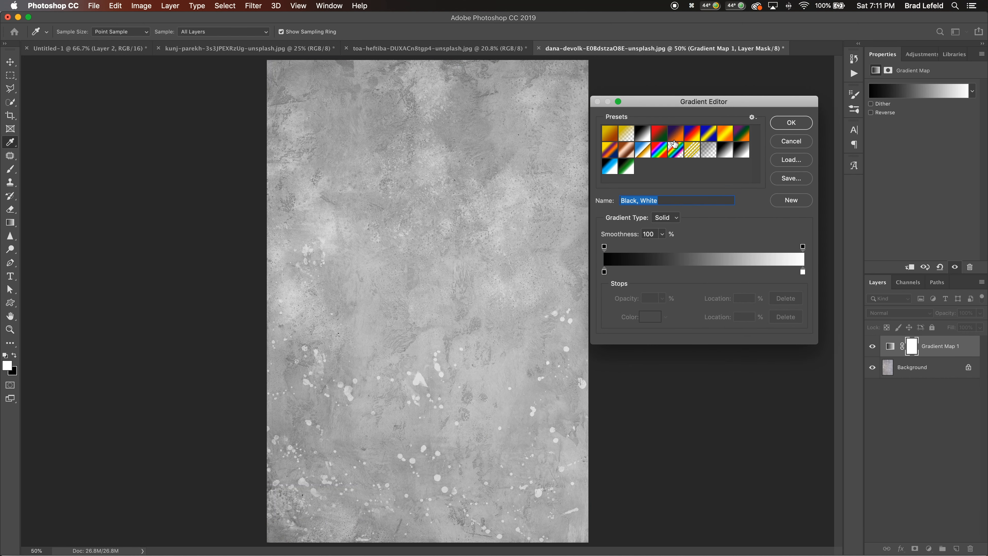
Raise the gradient map's contrast by moving the white stop to 67% and the black stop to just below the midpoint.
left_click_drag(604, 272, 644, 271)
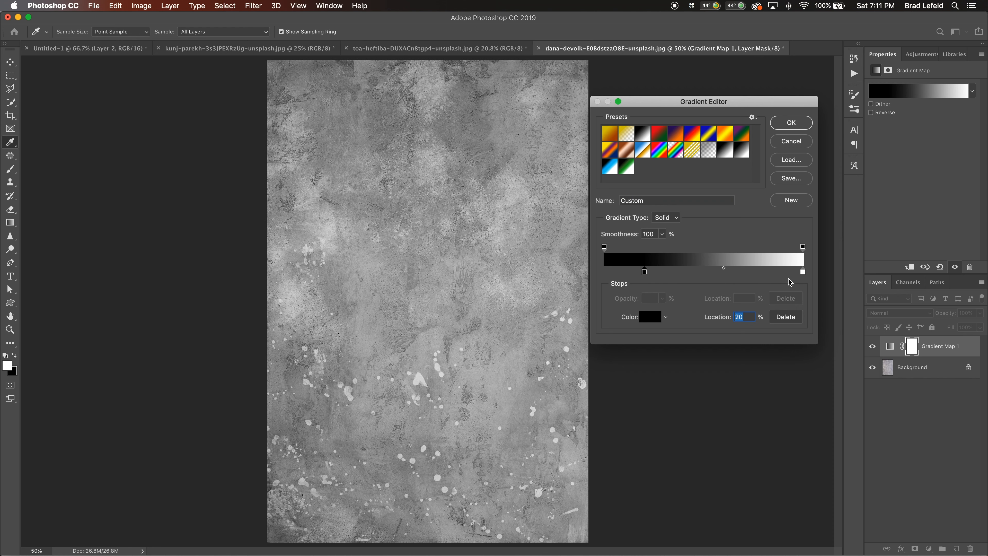
left_click_drag(802, 272, 739, 275)
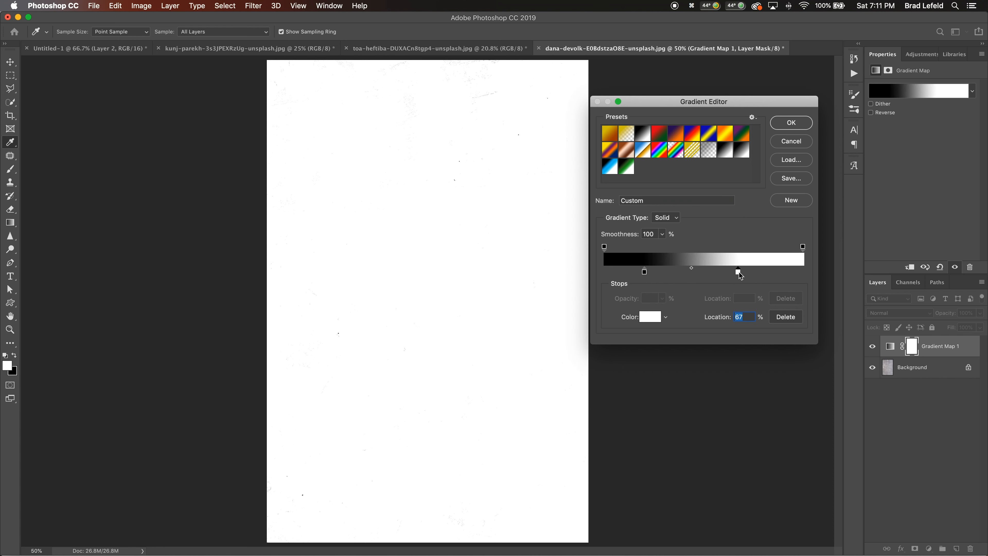
left_click_drag(645, 272, 695, 275)
key("Return")
key("g")
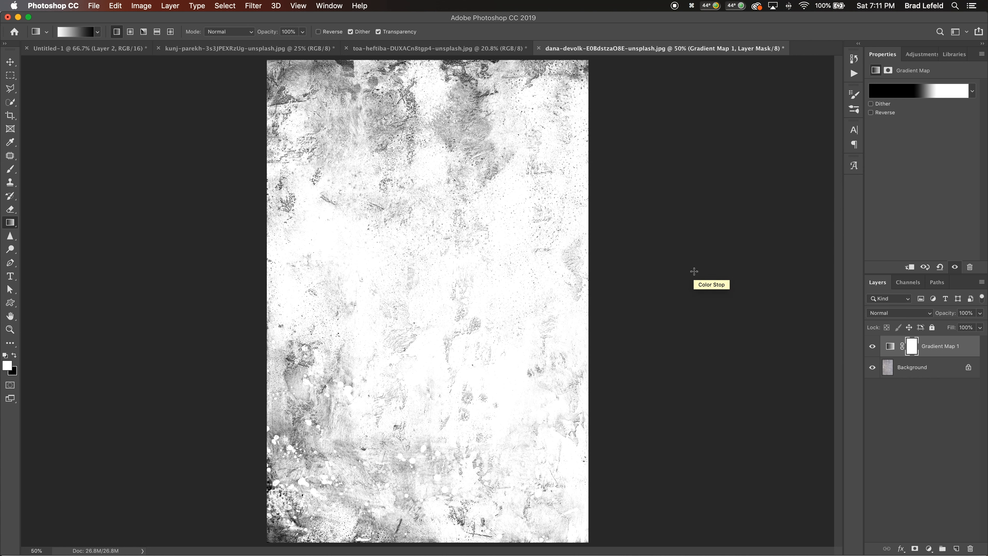
Merge the gradient map and the concrete photo into a single layer.
key("super+shift+e")
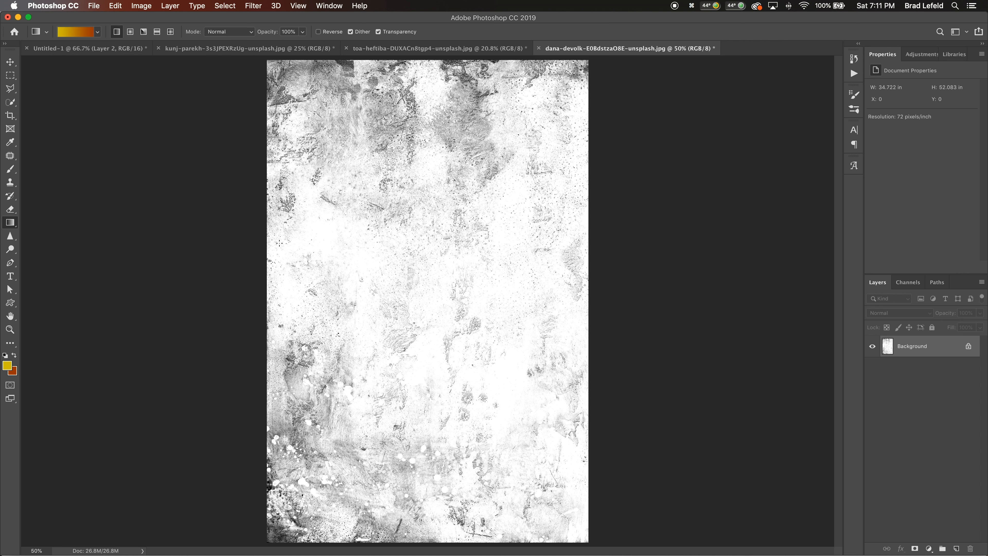
left_click(141, 5)
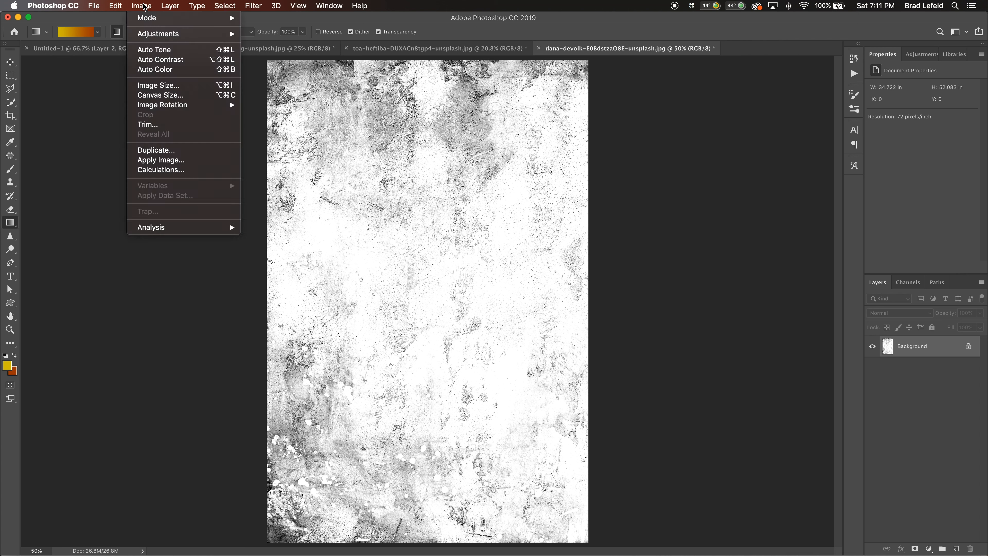
mouse_move(116, 5)
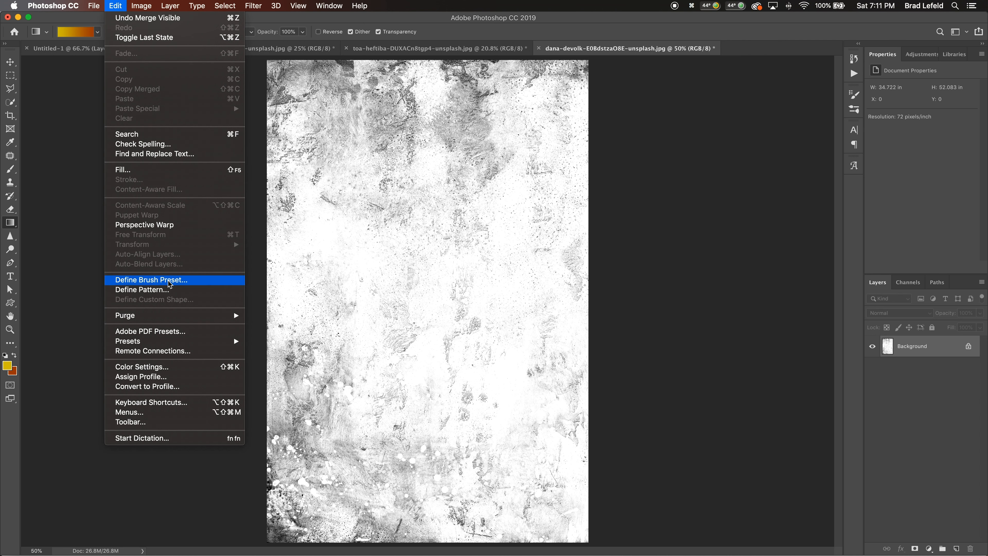
left_click(333, 281)
Check the merged image's dimensions in the Image Size and Canvas Size dialogs without changing them.
key("alt+super+i")
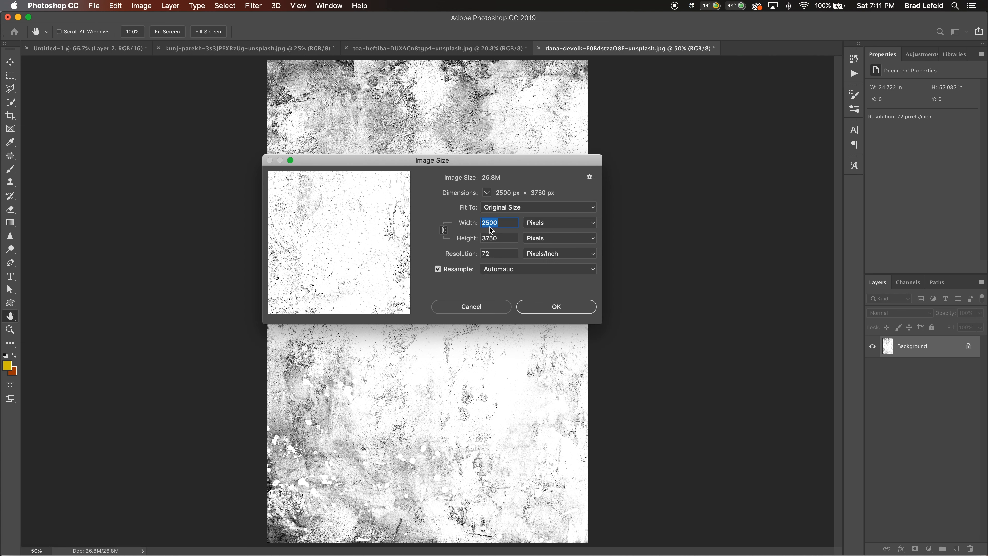
key("Escape")
key("g")
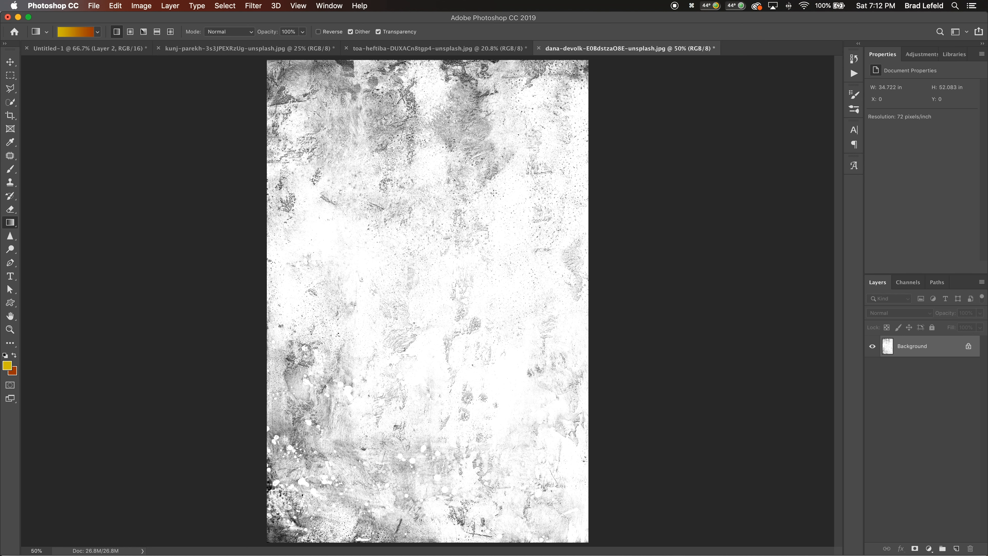
key("alt+super+c")
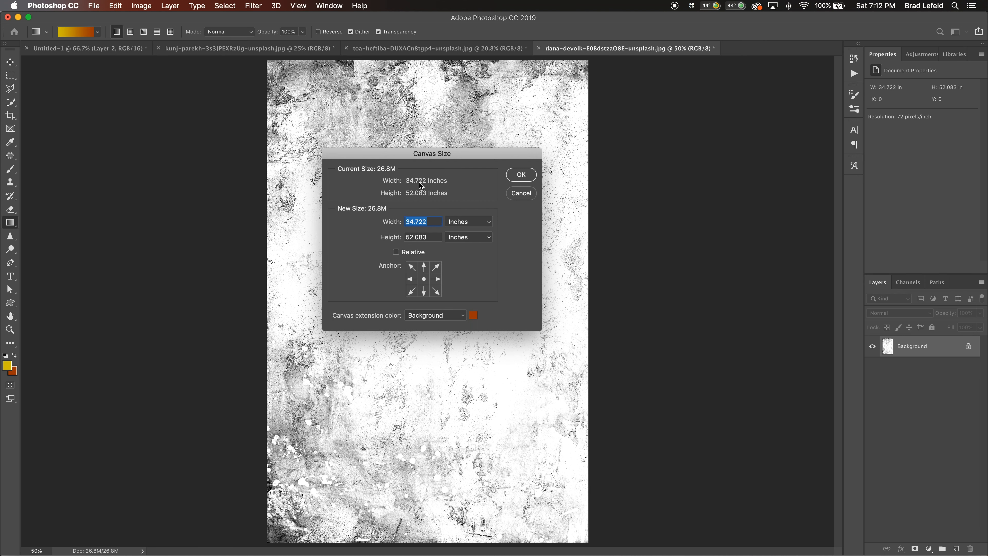
left_click(457, 226)
left_click(455, 213)
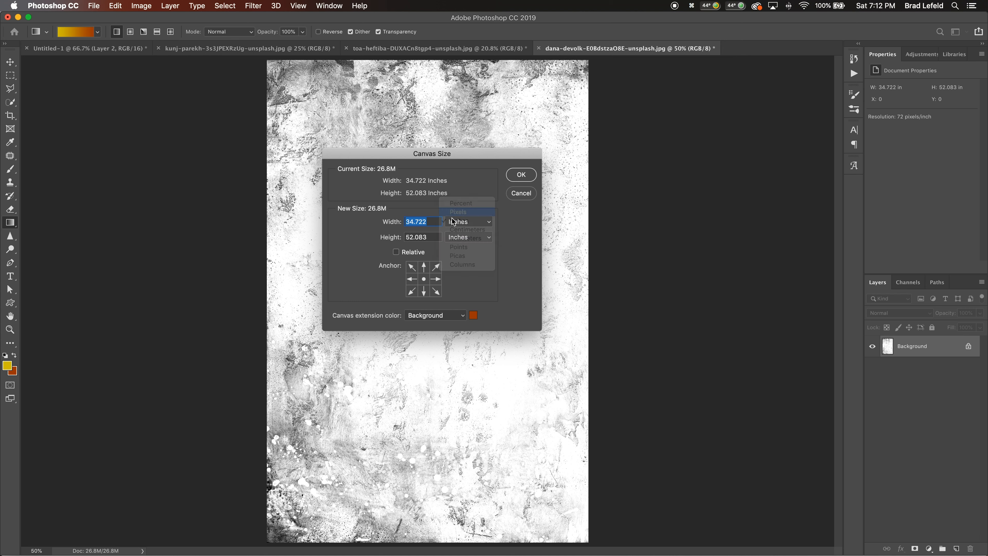
key("Escape")
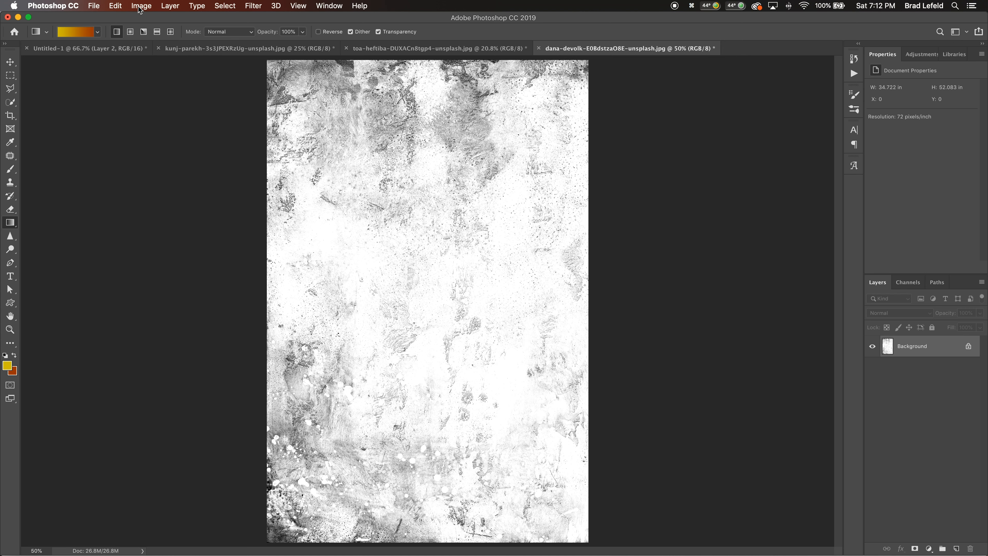
Define the merged concrete texture as a brush preset, keeping the suggested file name.
left_click(121, 8)
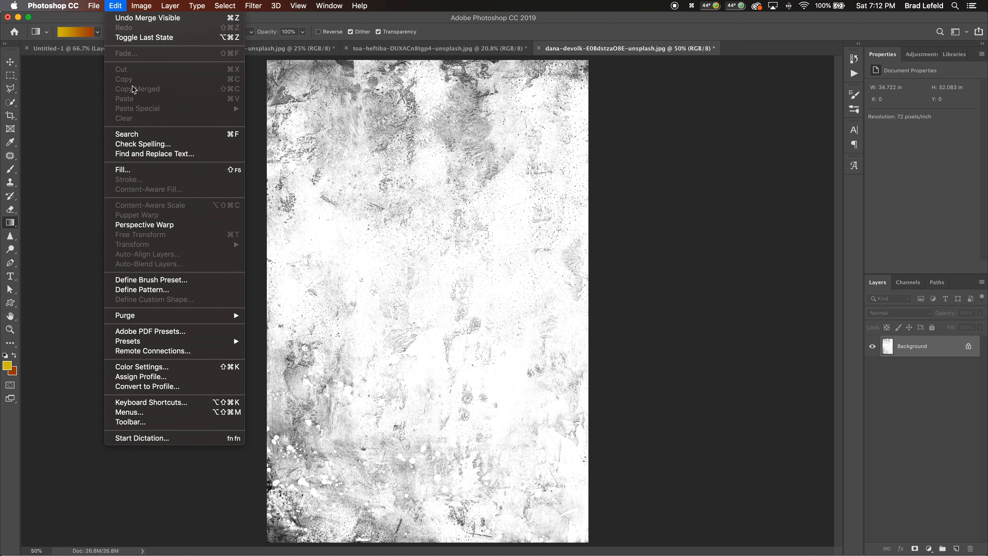
left_click(197, 282)
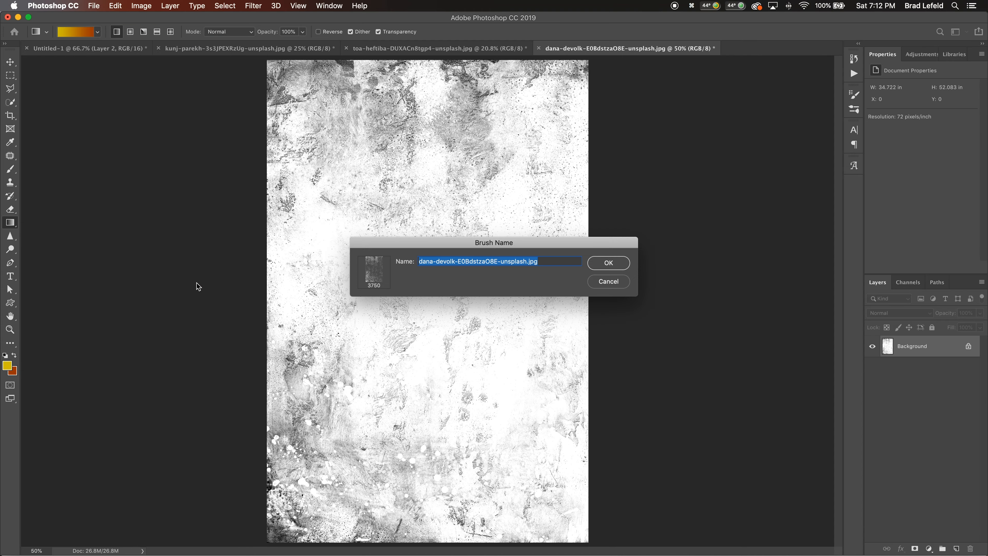
key("Return")
With the Brush tool active, return to the Untitled-1 document and add a new empty layer above the clipped gradient.
key("b")
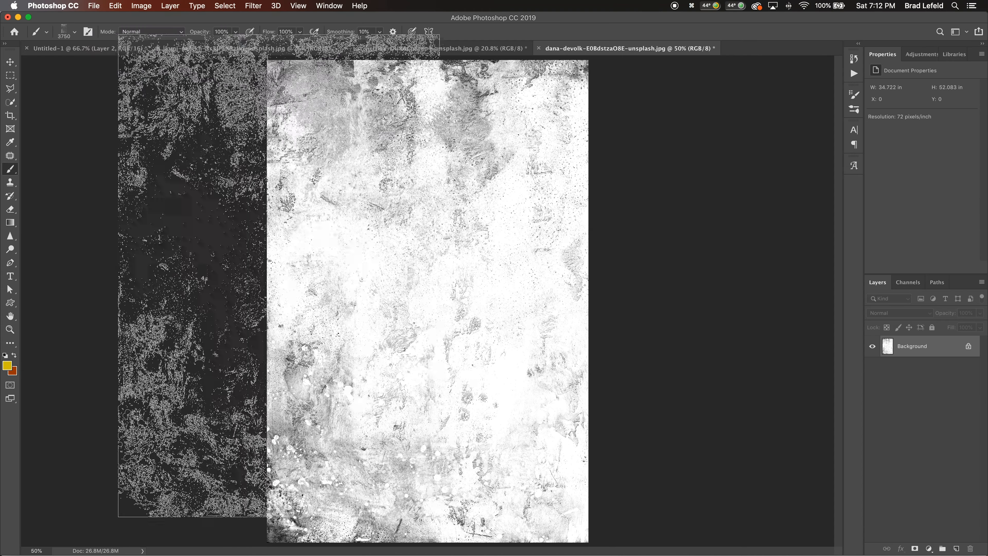
key("super+grave")
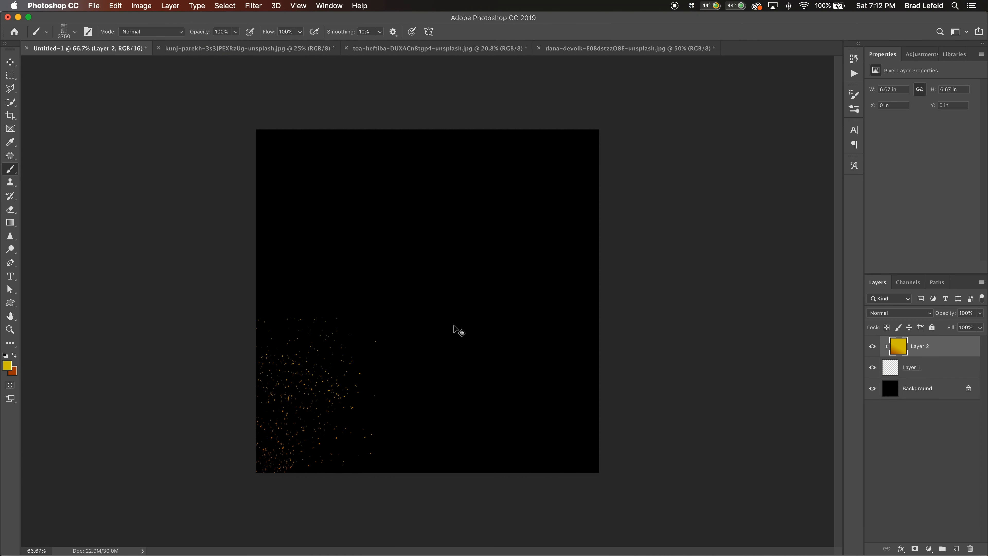
key("shift+super+n")
key("Return")
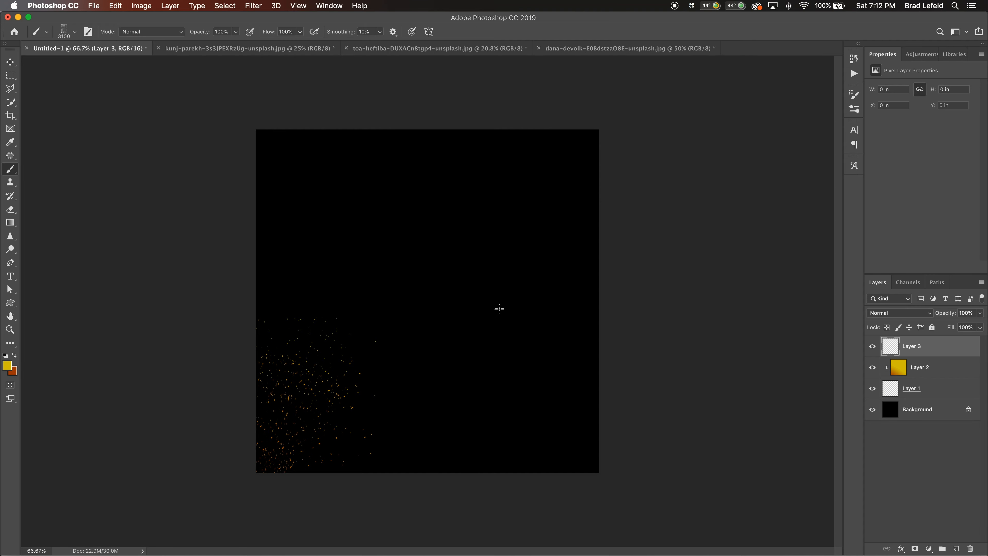
Resize the concrete texture brush to 3400 px and stamp it once in yellow over the centre of the canvas.
left_click_drag(499, 309, 349, 310)
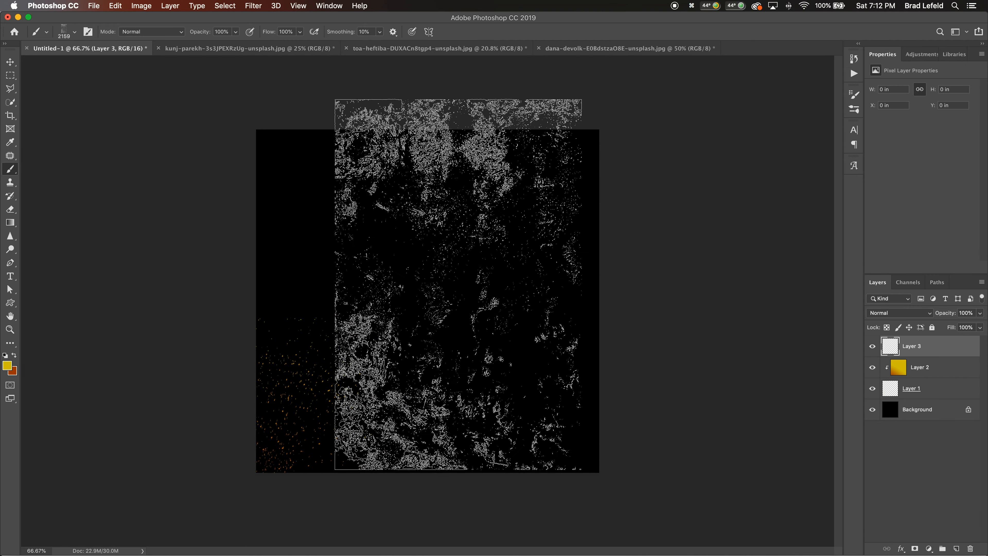
key("]")
key("]")
key("]")
key("]")
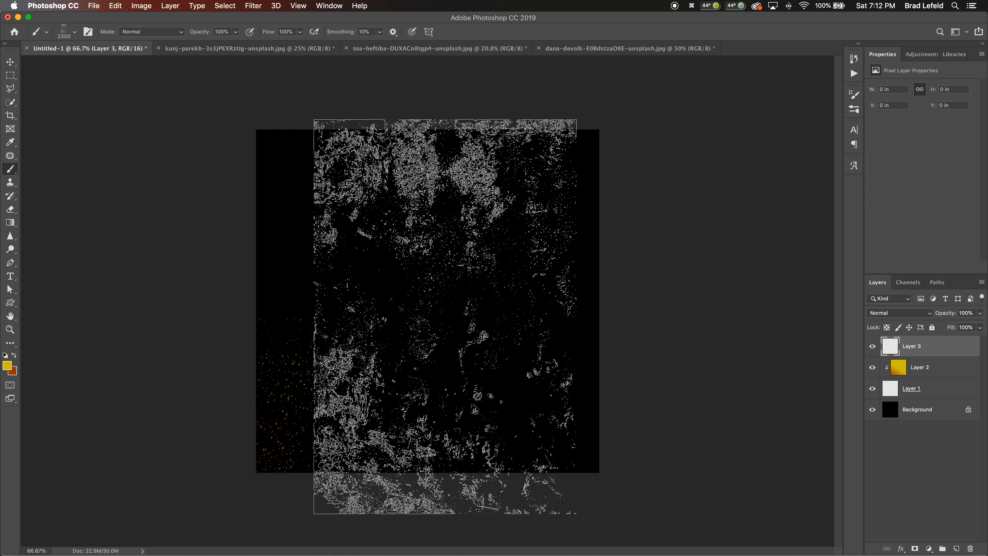
key("]")
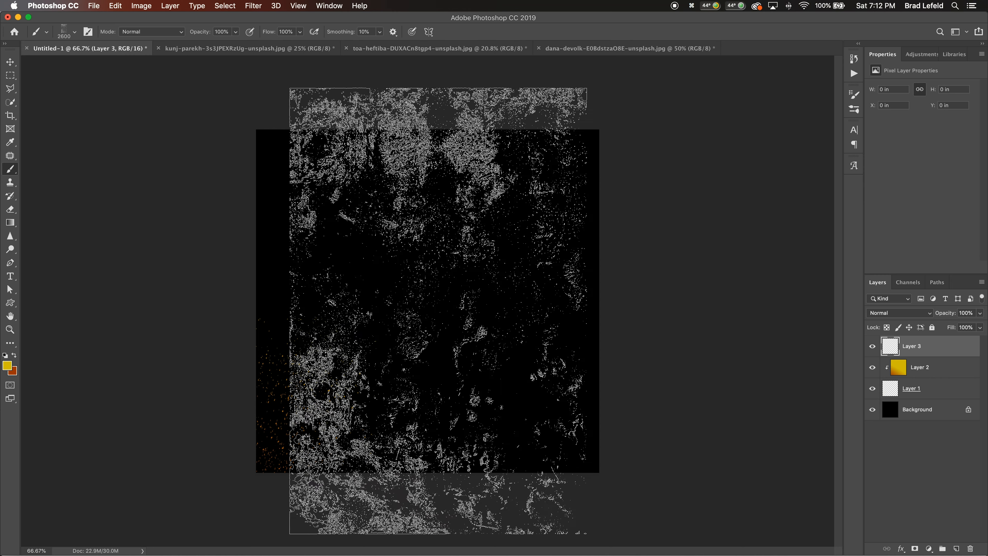
key("]")
key("]")
key("]")
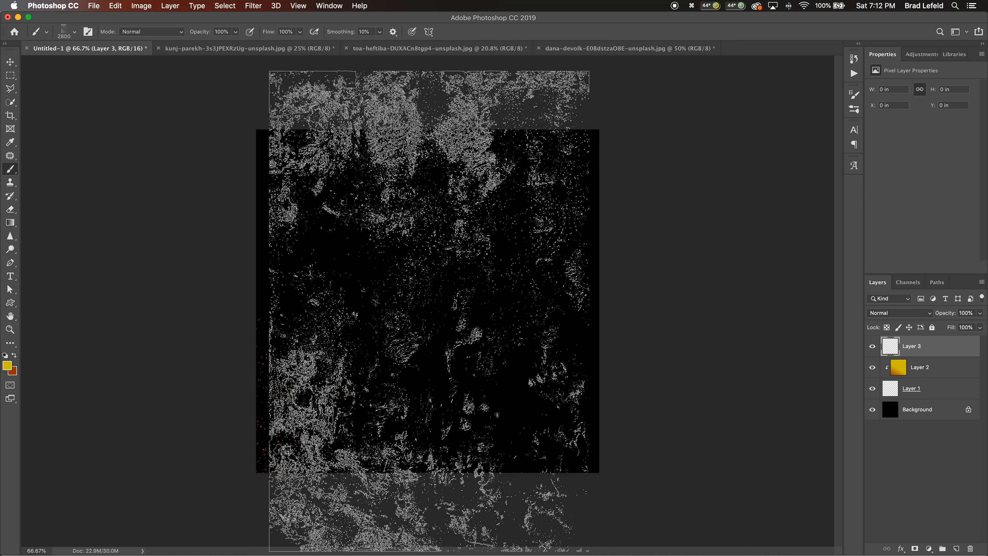
key("]")
key("]")
key("]")
key("]")
key("]")
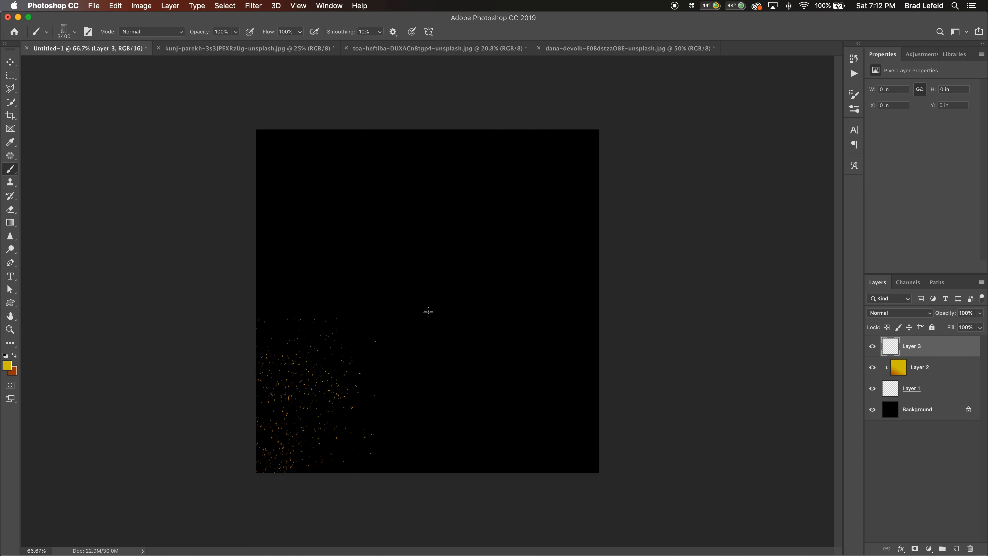
left_click(427, 312)
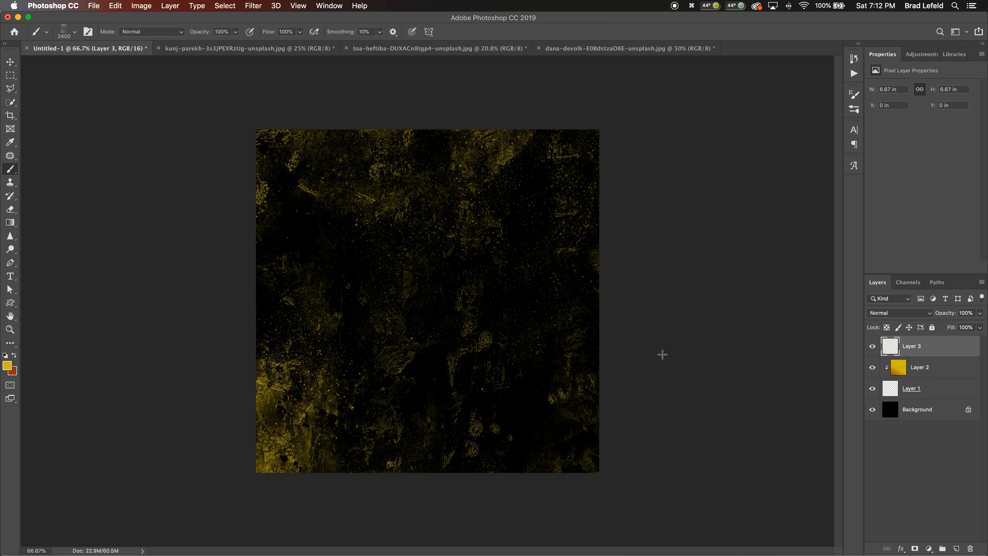
Switch to Finder, search this Mac for "flare", and open lens_flare_26 1.jpg in Photoshop.
key("super+Tab")
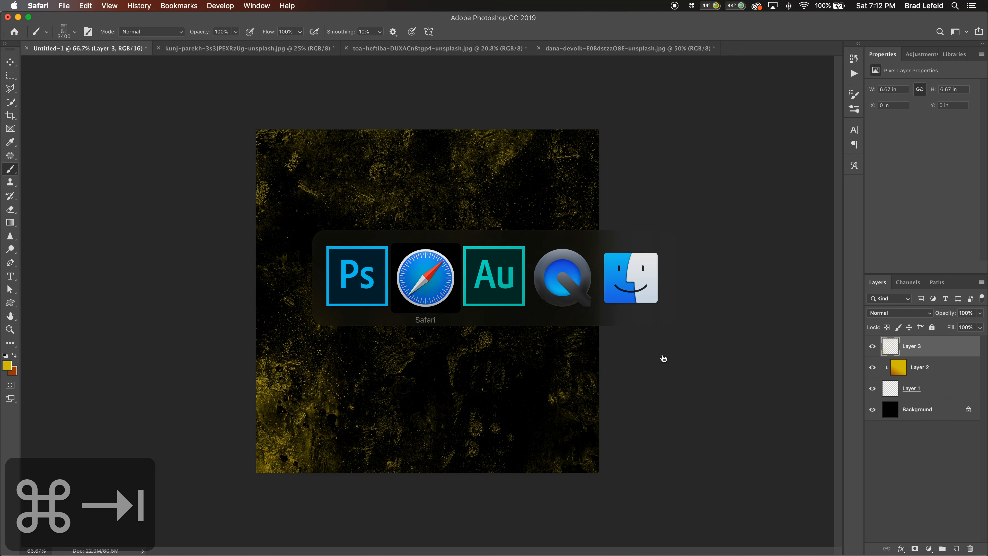
key("super+Tab")
key("super+Tab")
key("super+Tab")
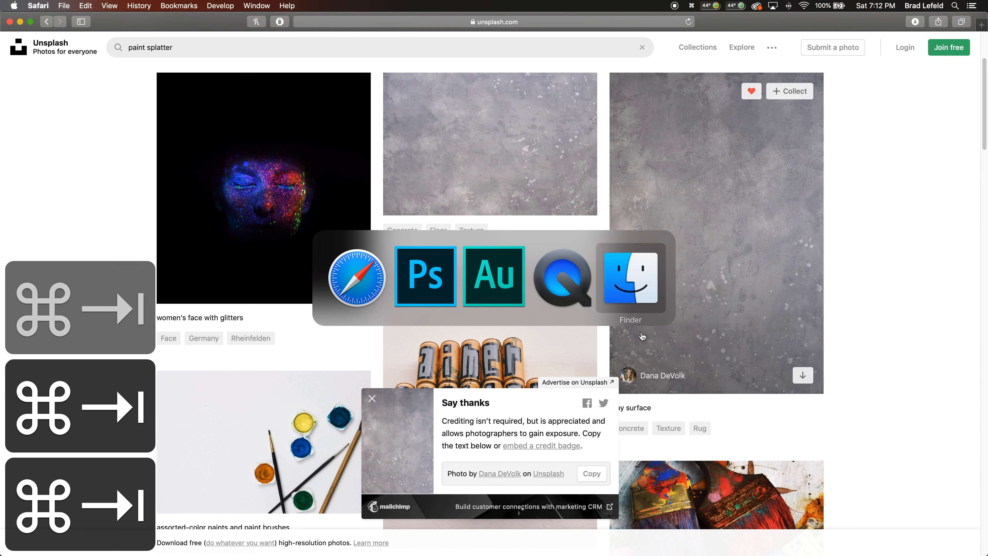
key("super+Tab")
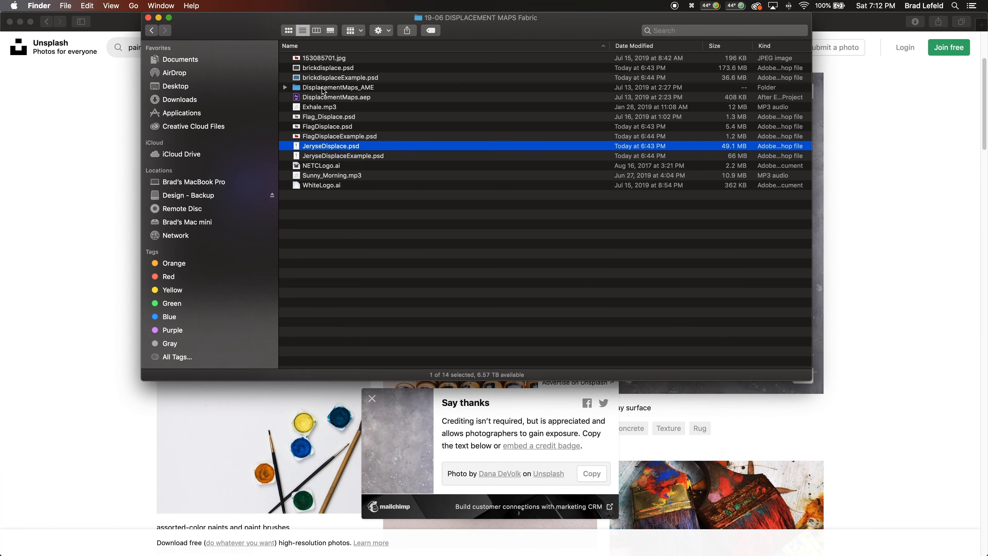
left_click(693, 32)
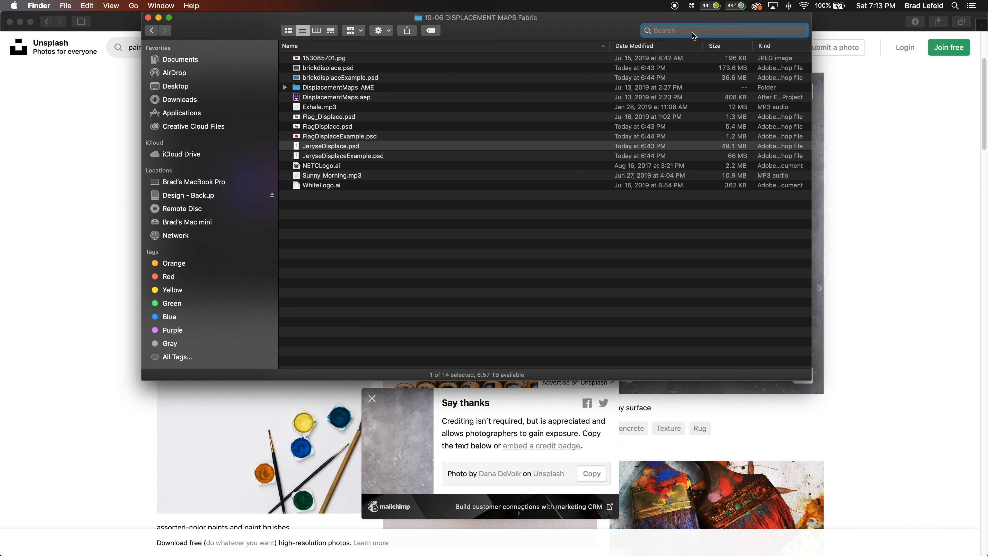
type("flare")
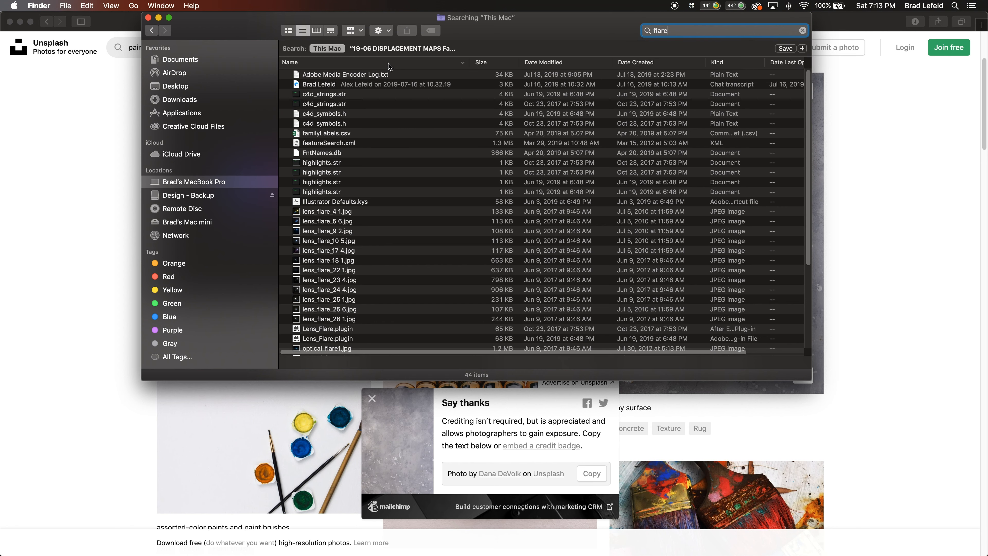
left_click(388, 63)
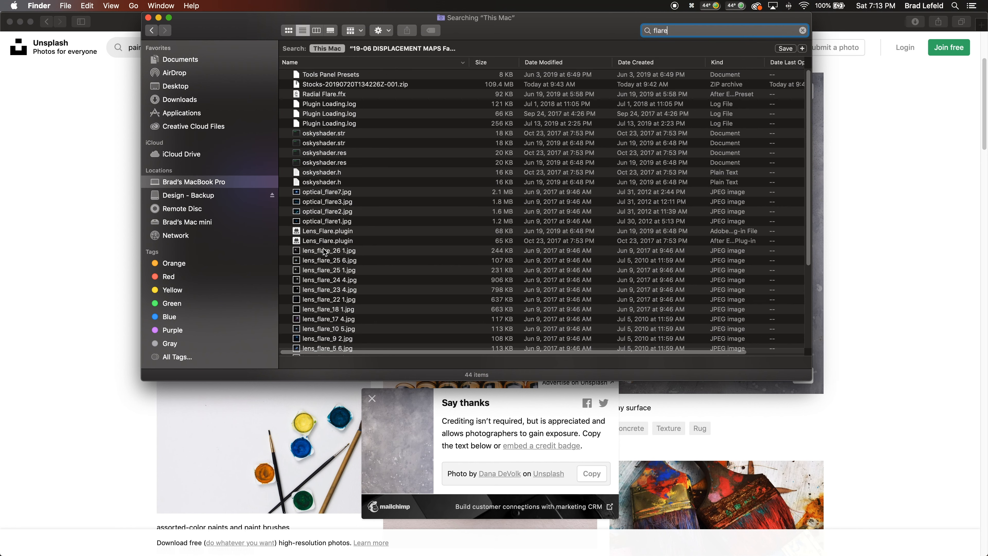
left_click_drag(325, 252, 526, 539)
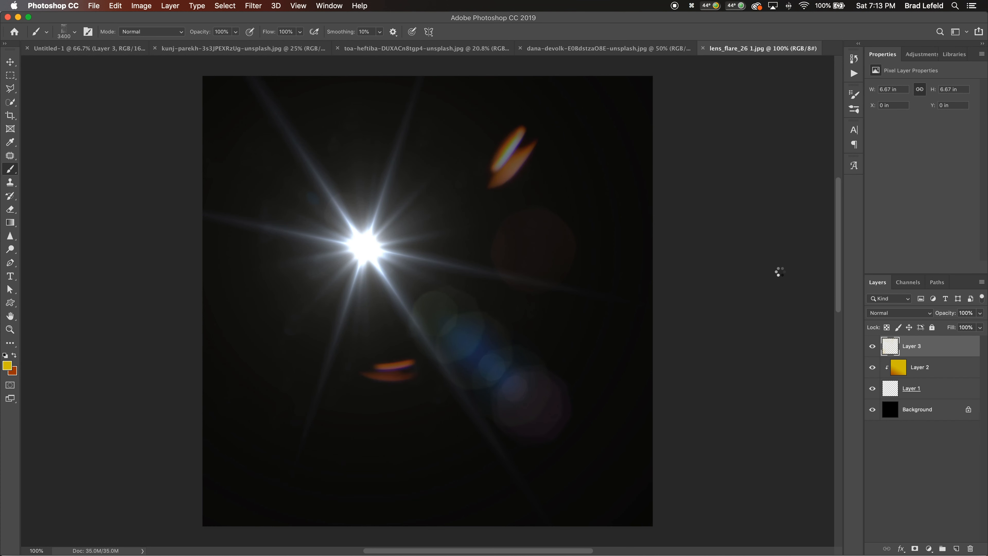
Add a Gradient Map adjustment layer above the lens flare and apply the Black, White preset.
left_click(916, 54)
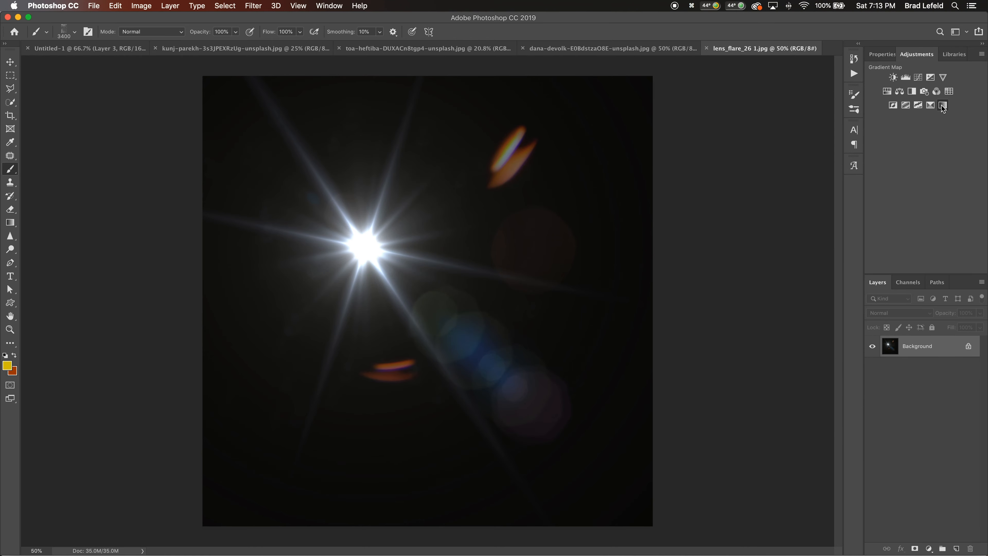
left_click(943, 106)
left_click(915, 90)
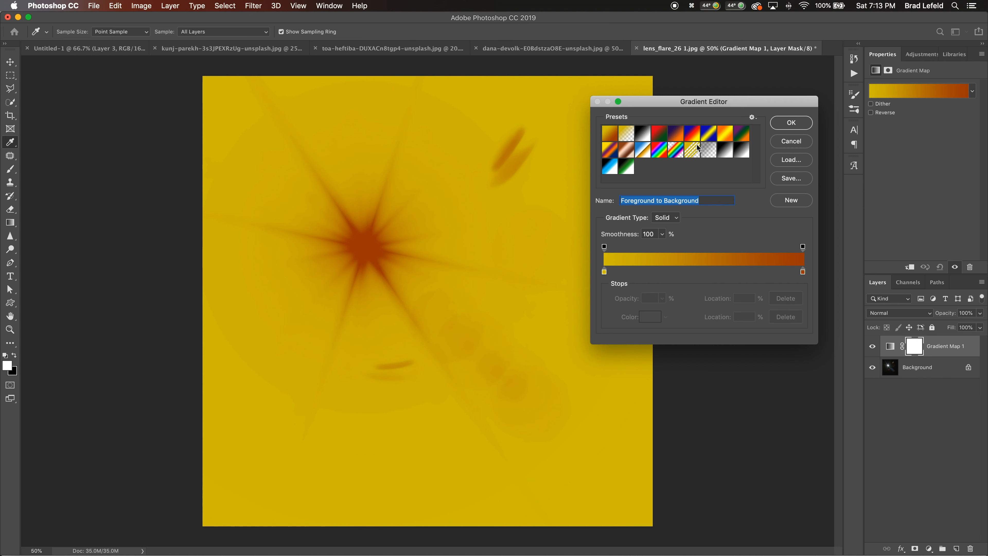
left_click(639, 139)
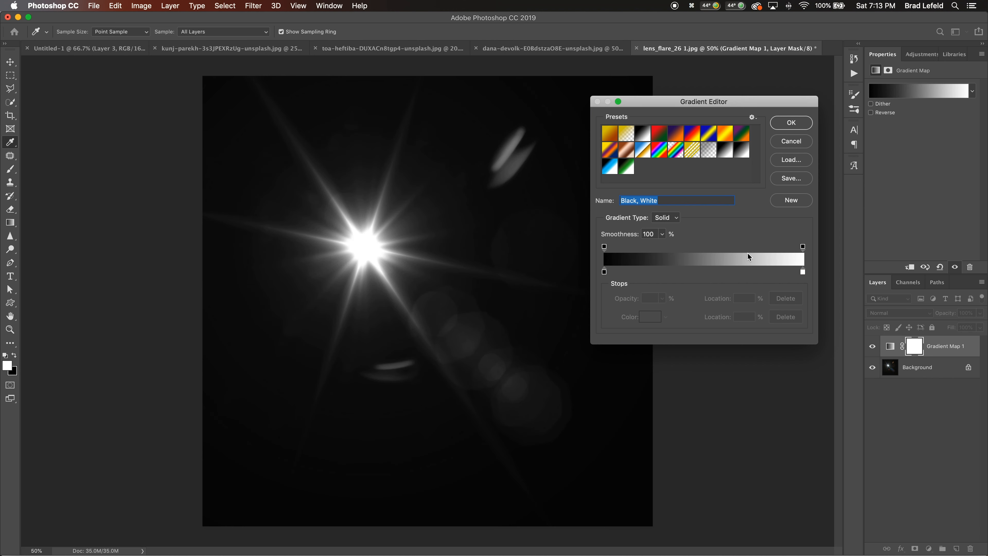
Invert the flare's tones by moving the gradient map's black stop past three-quarters and its white stop to 6%.
left_click(803, 271)
type("24")
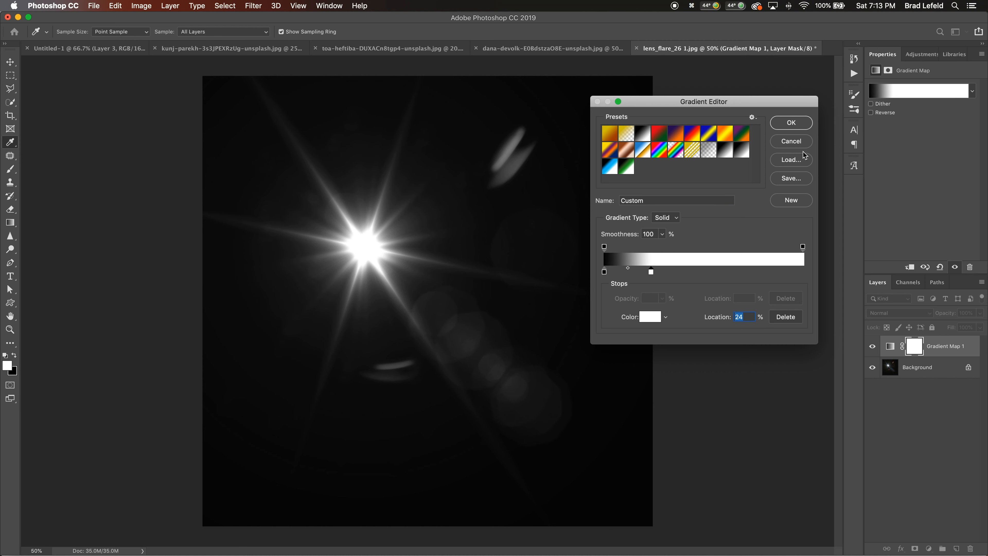
left_click_drag(604, 271, 763, 274)
left_click_drag(651, 272, 618, 274)
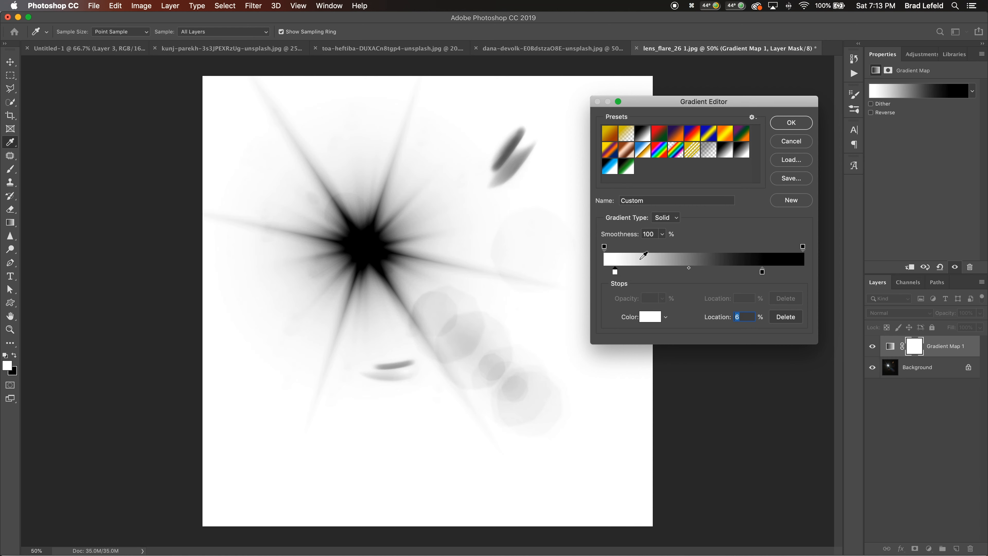
key("Return")
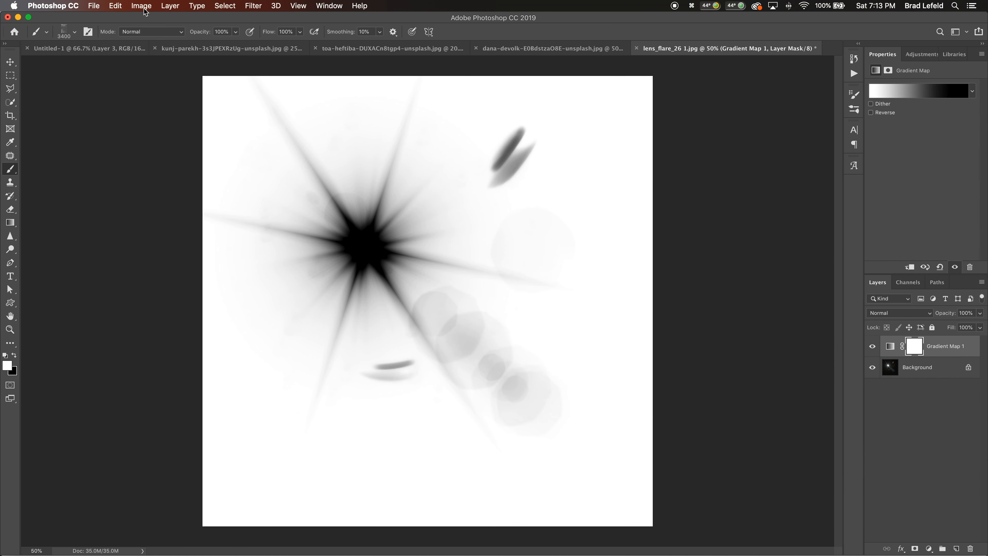
Merge the gradient map with the lens flare background and define the image as a brush preset named flare.
key("super+e")
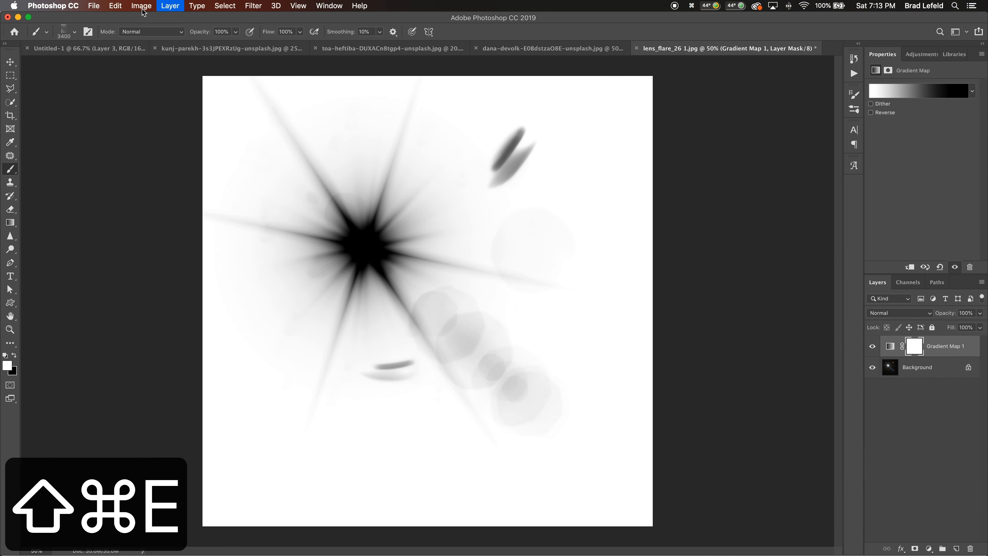
left_click(141, 6)
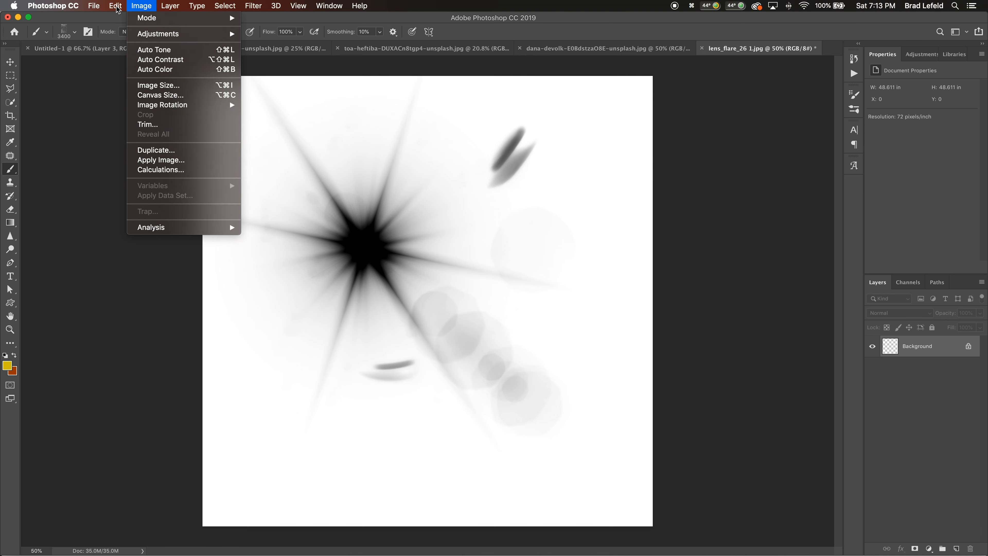
mouse_move(119, 9)
left_click(177, 281)
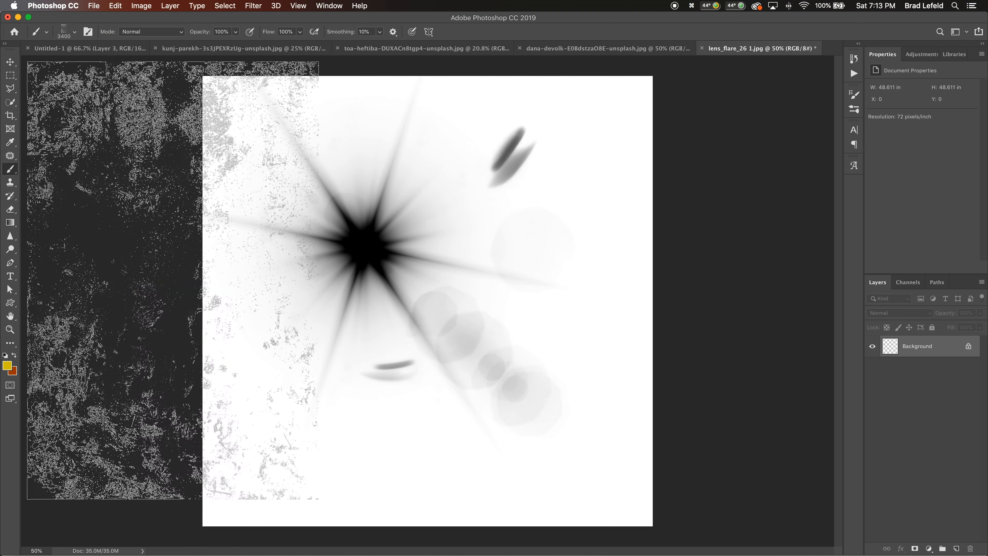
type("flare")
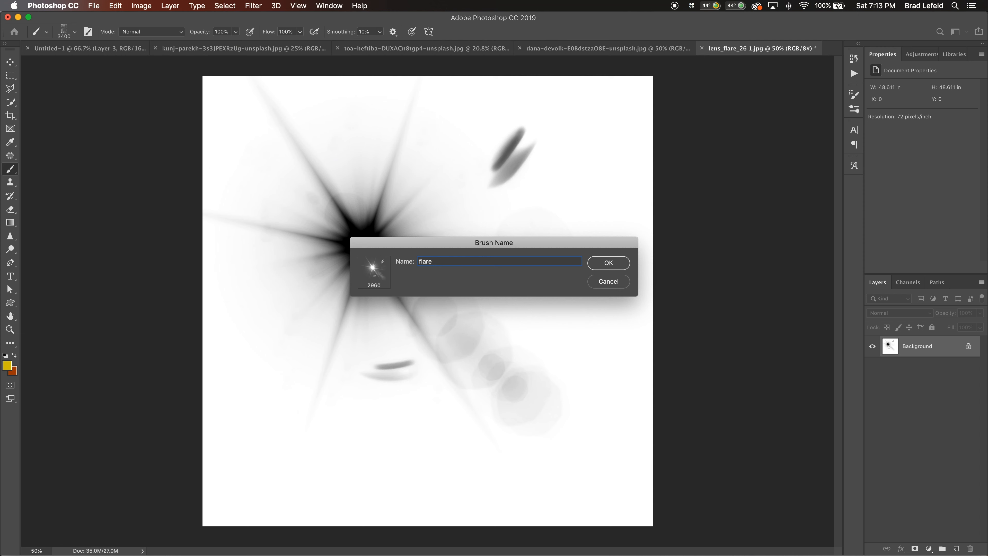
key("Return")
Return to the Untitled-1 document and add a new empty layer above Layer 3.
key("super+grave")
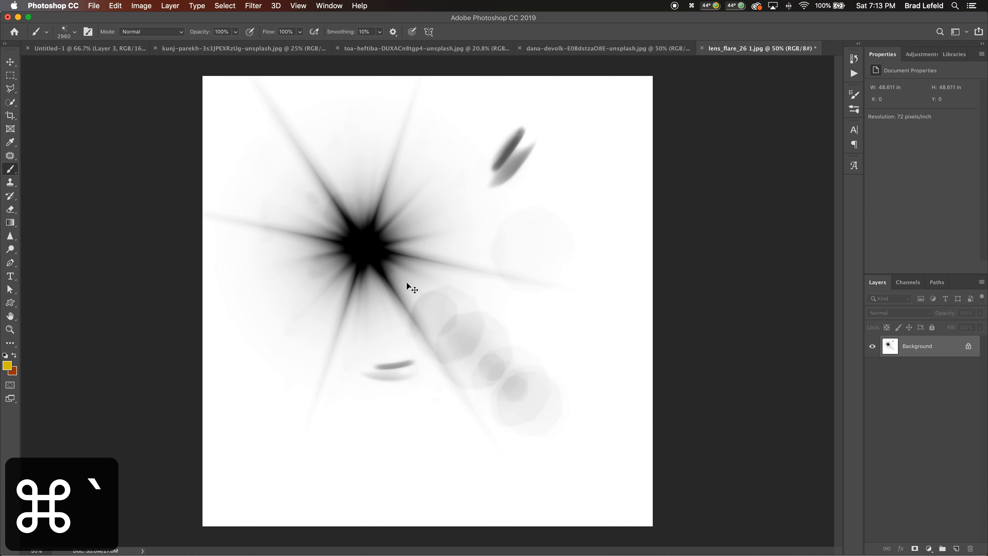
key("super+grave")
key("shift+super+n")
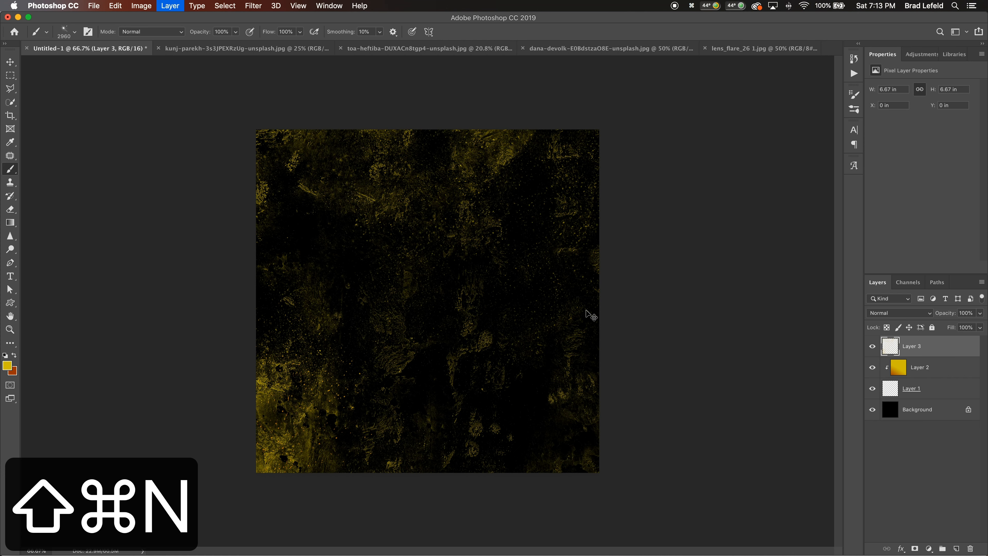
key("Return")
Reduce the flare brush to 2300 px and stamp it in yellow at the canvas's upper-left corner and once near its centre.
key("bracketleft")
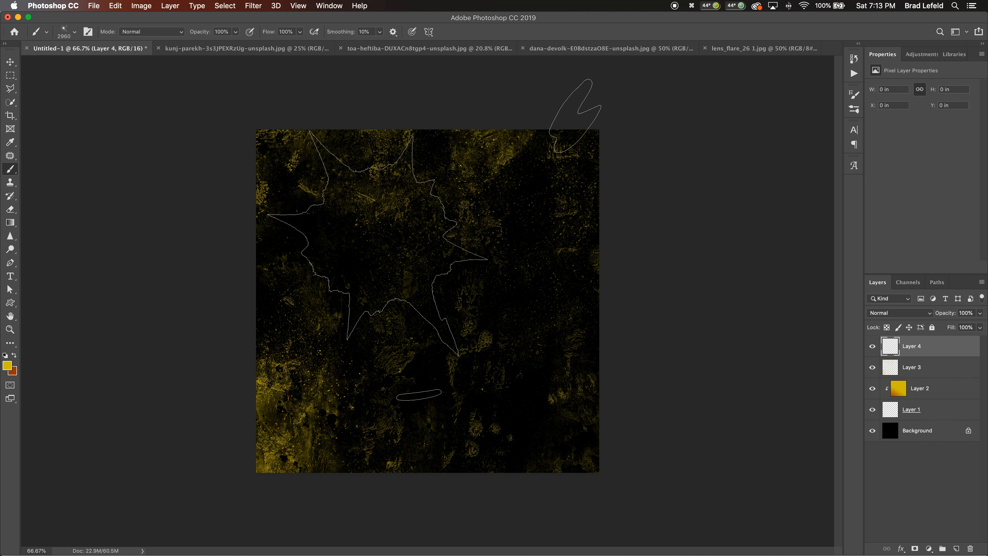
key("bracketleft")
key("bracketleft")
key("bracketleft")
key("bracketleft")
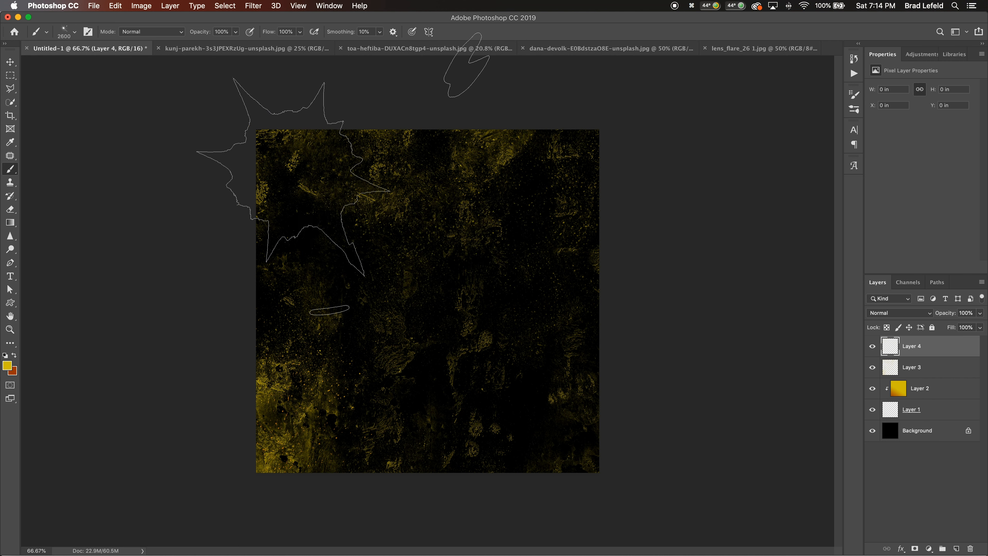
key("bracketleft")
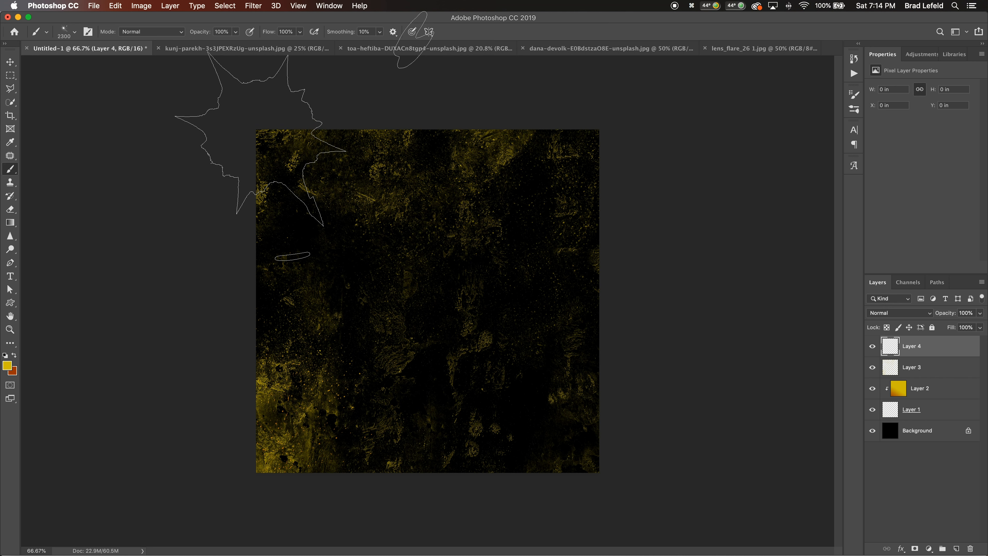
left_click(301, 136)
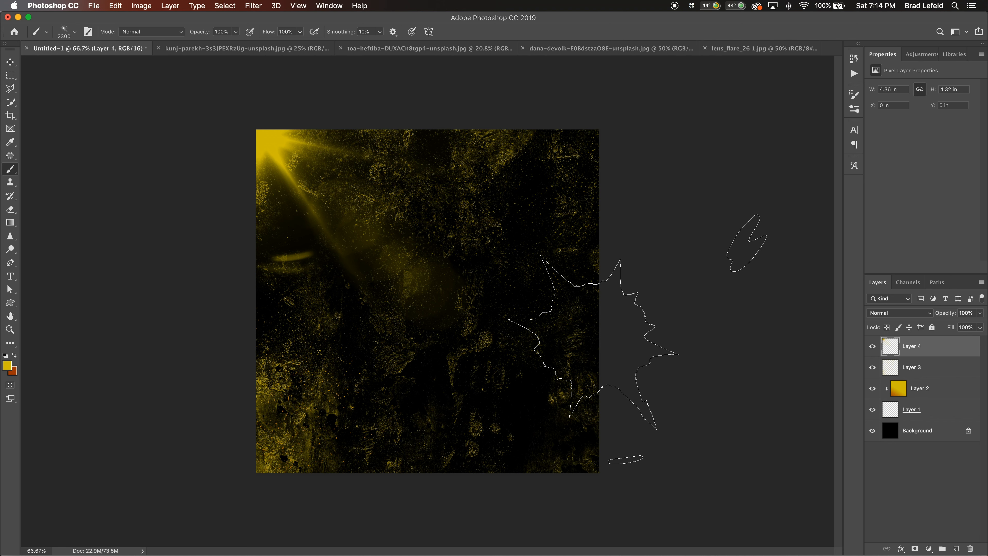
left_click(435, 300)
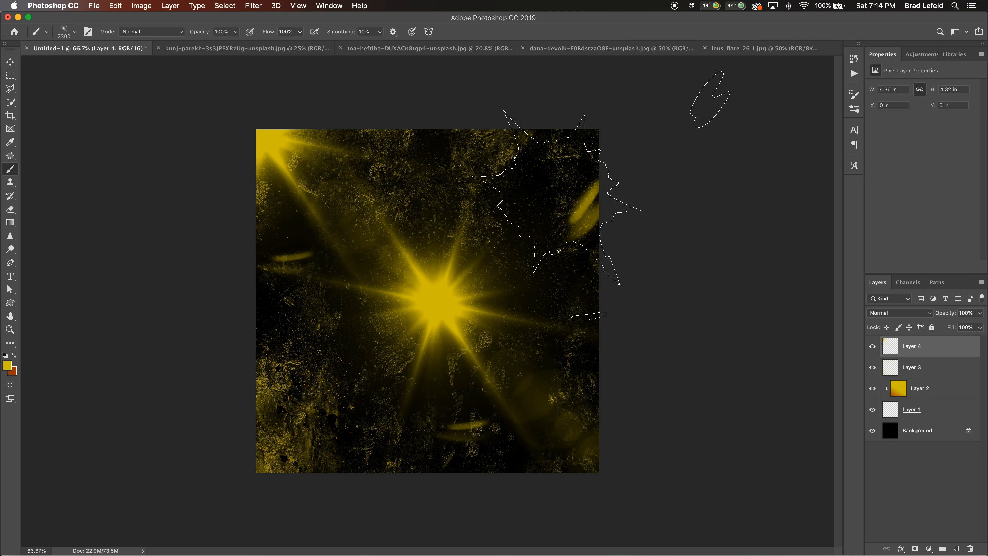